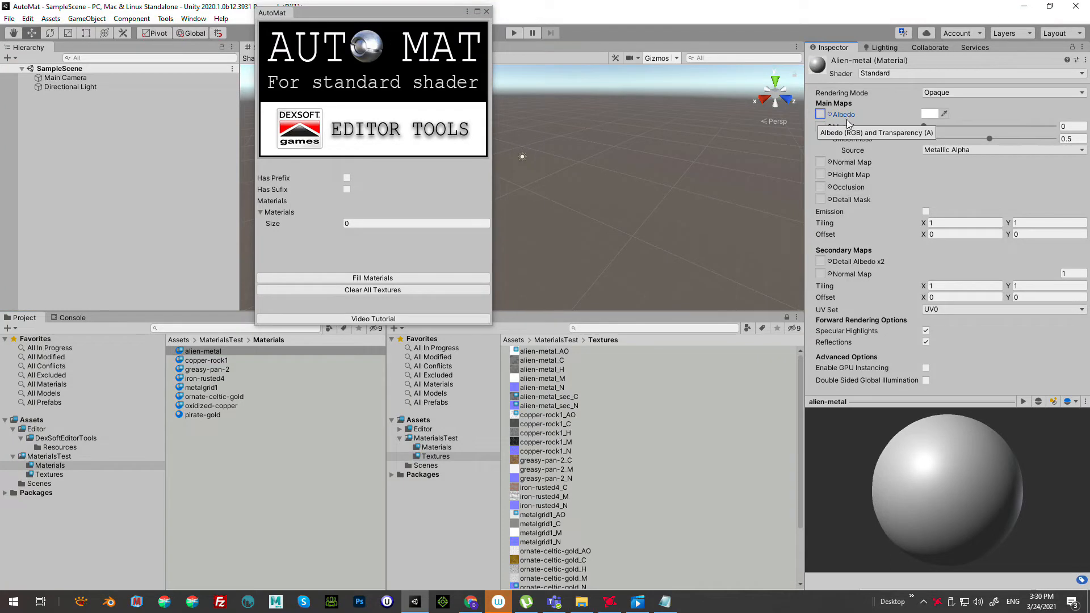
# Examine the metallic, normal map and height map slots of the alien-metal material
pyautogui.click(854, 140)
pyautogui.click(850, 162)
pyautogui.click(854, 174)
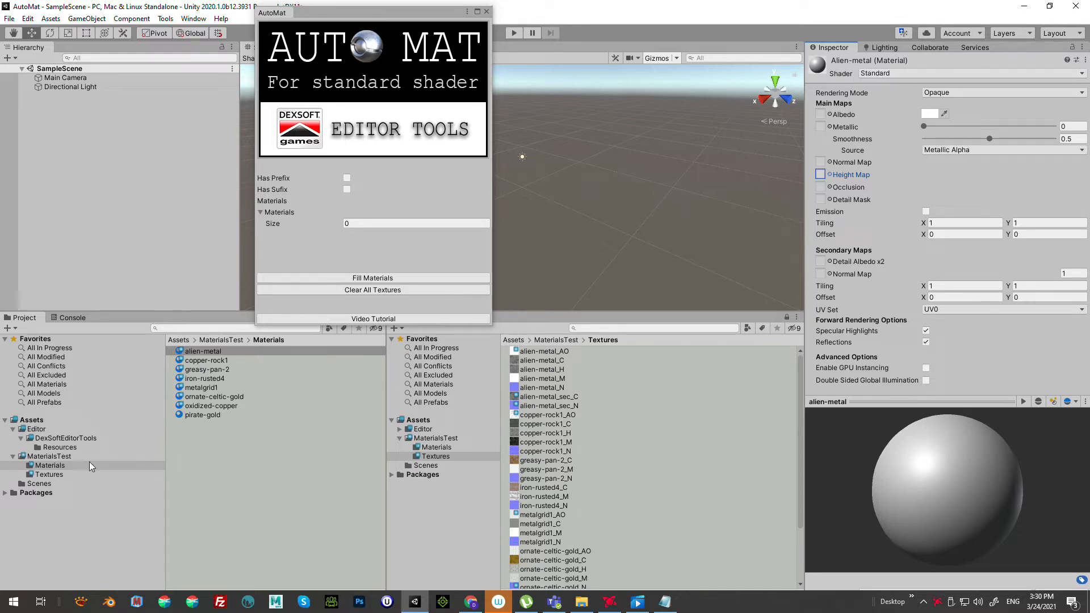
# Show the DexSoftEditorTools folder inside the Editor folder and close the AutoMat window
pyautogui.click(37, 429)
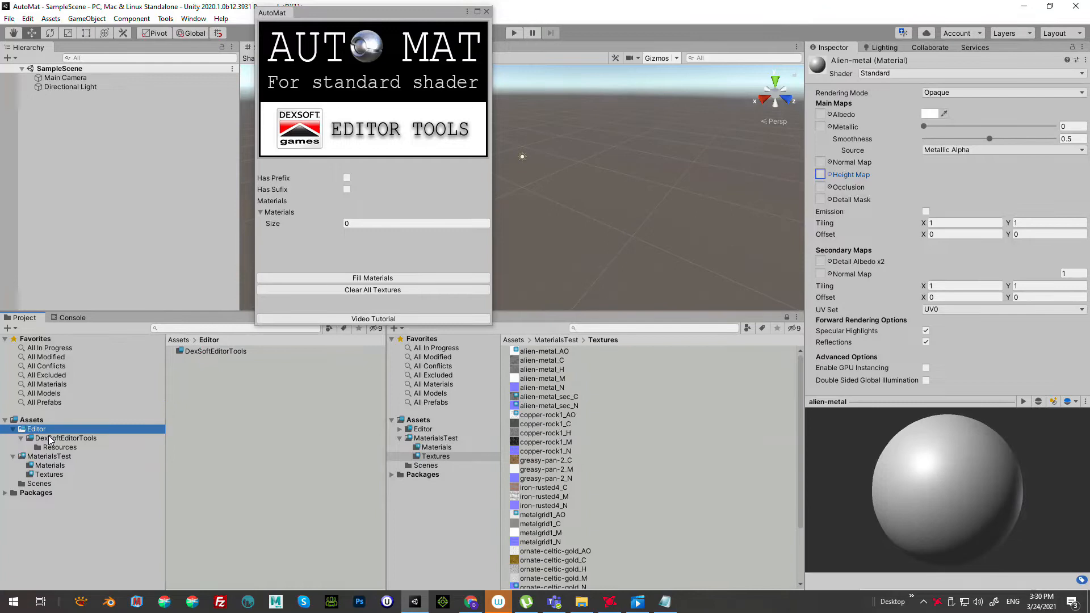
pyautogui.click(50, 439)
pyautogui.click(487, 11)
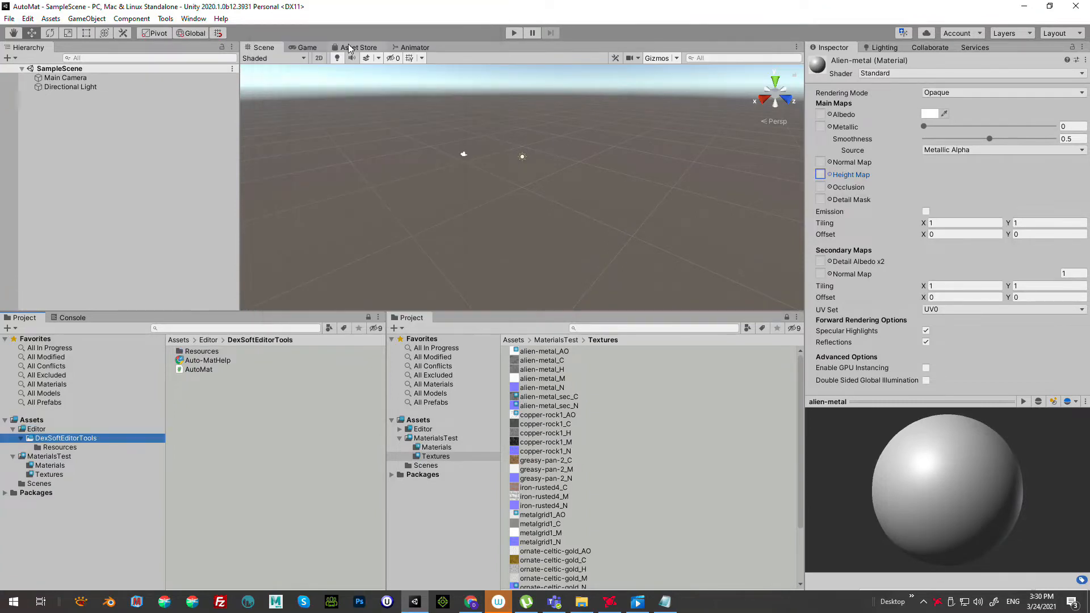
# Show the Asset Store view and go back to the DexSoftEditorTools folder under Editor
pyautogui.click(357, 48)
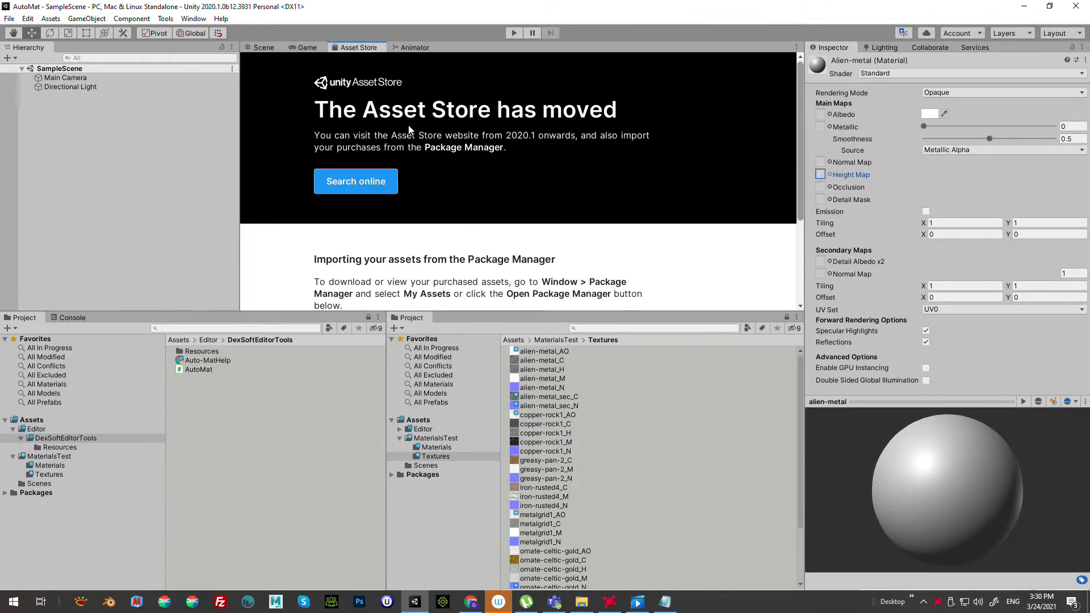
pyautogui.click(37, 429)
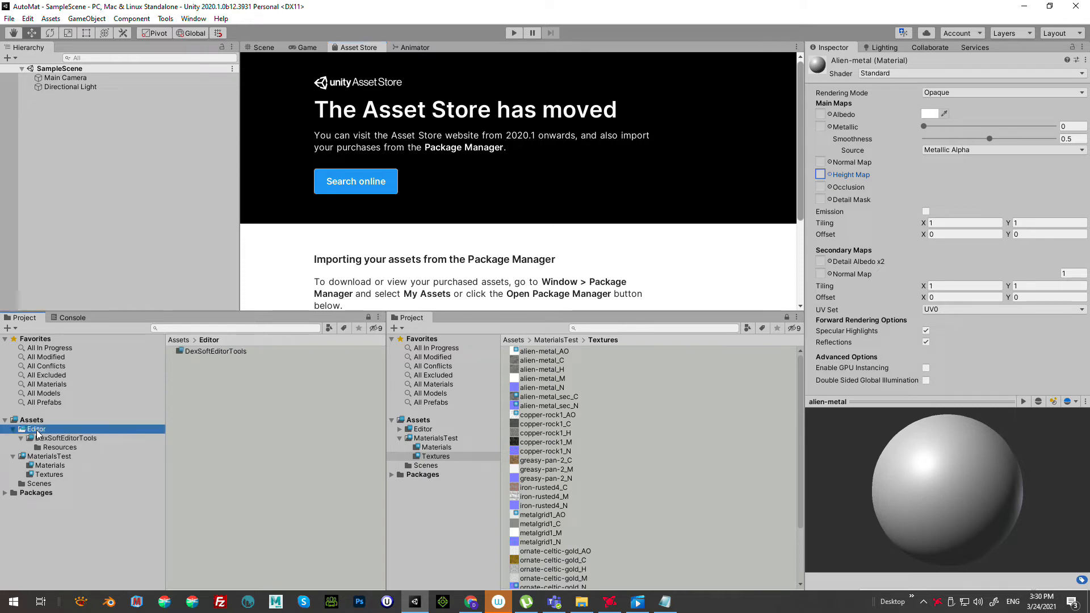
pyautogui.click(41, 439)
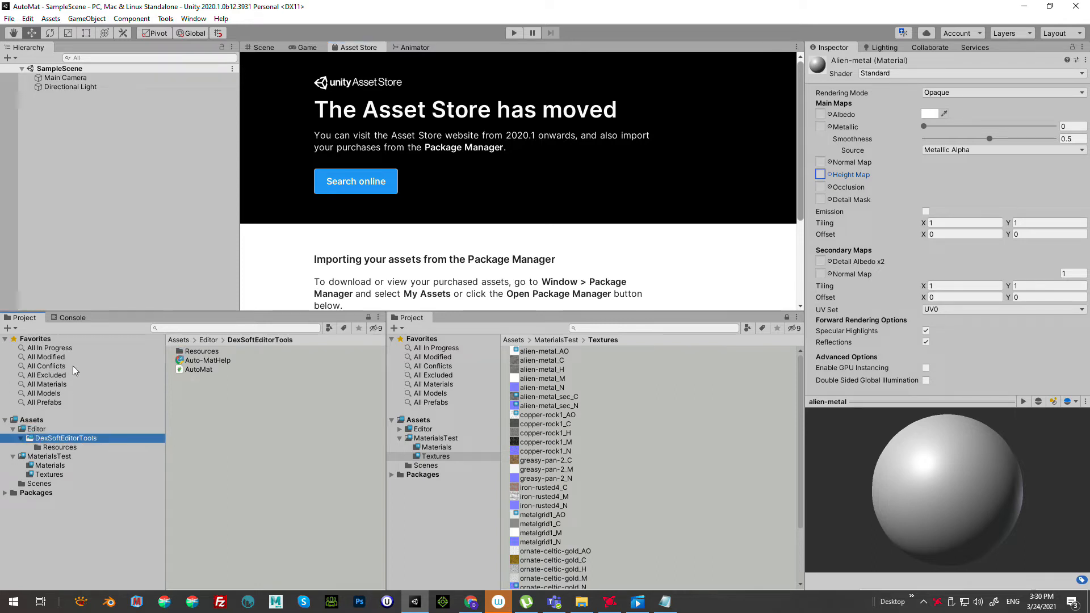
# Open the Auto-Mat tool window
pyautogui.click(165, 20)
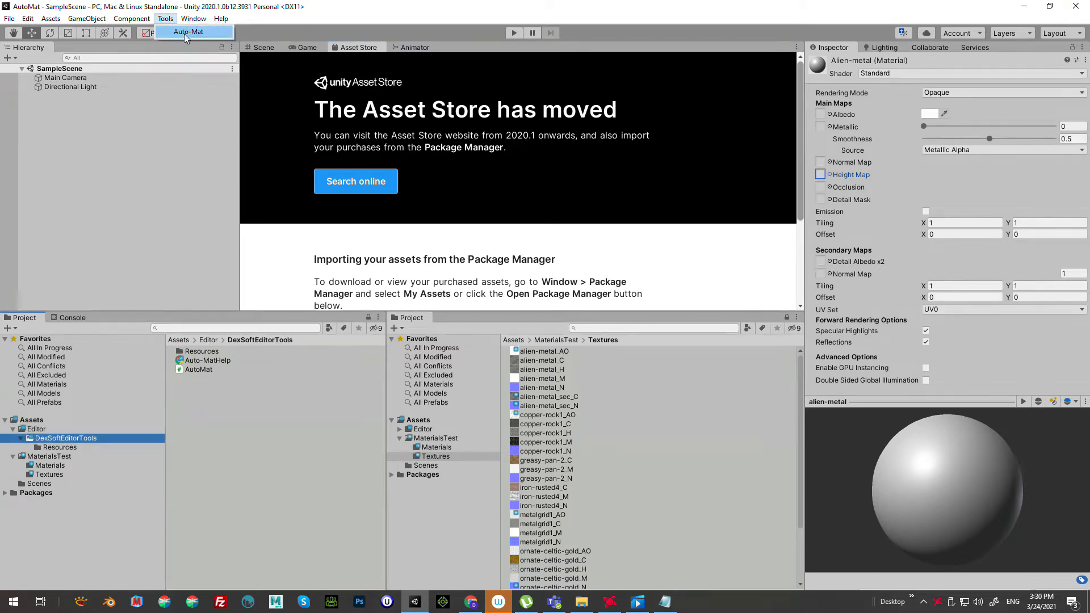
pyautogui.click(185, 35)
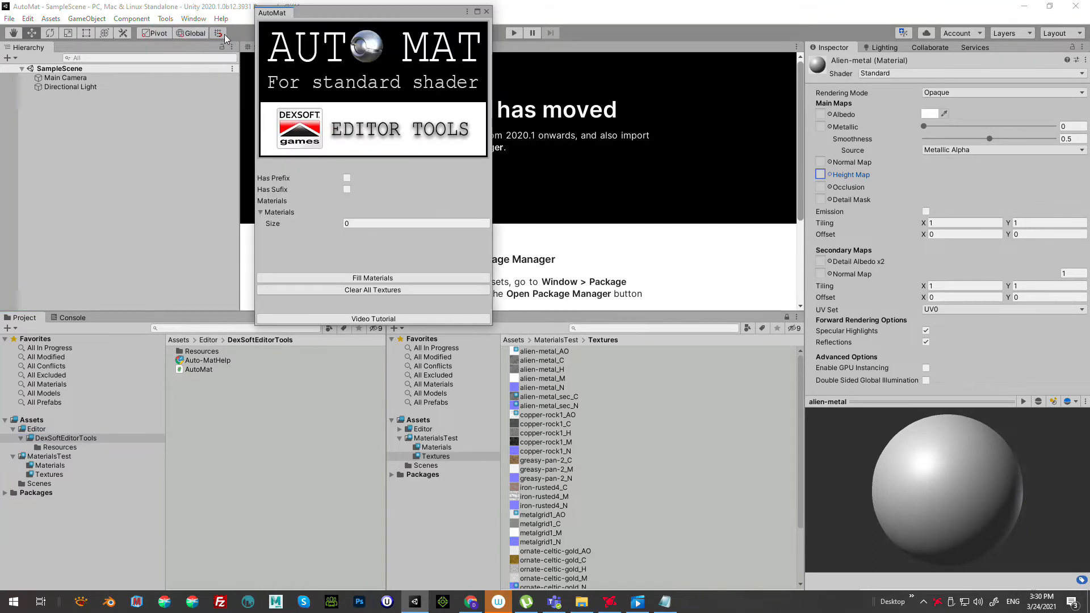
# Review the location of the DexSoftEditorTools folder under Assets > Editor and close the AutoMat window
pyautogui.click(40, 420)
pyautogui.click(38, 430)
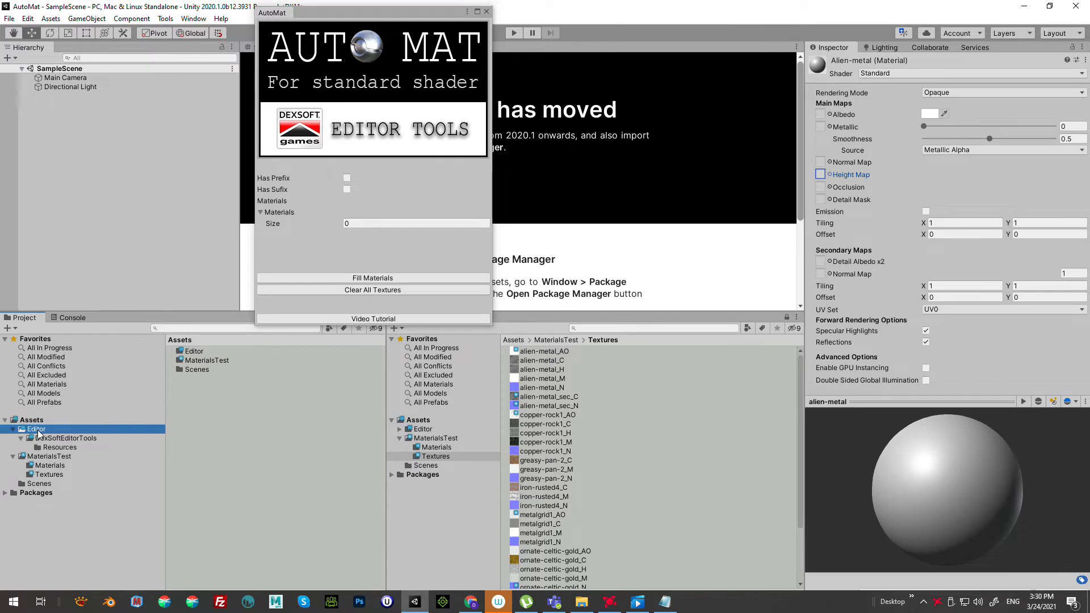
pyautogui.click(208, 351)
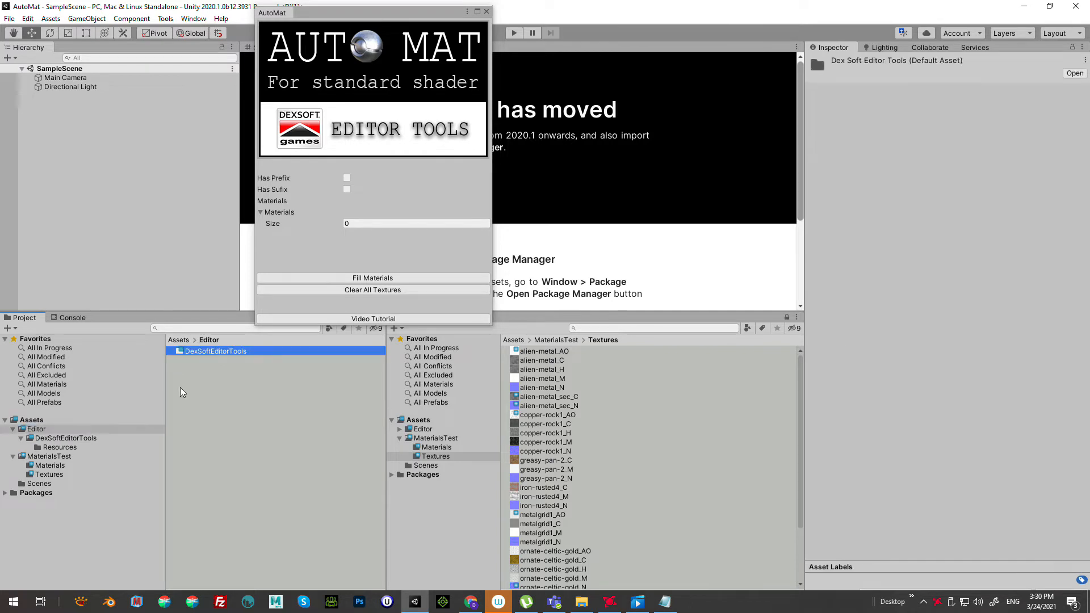
pyautogui.click(57, 447)
pyautogui.click(62, 438)
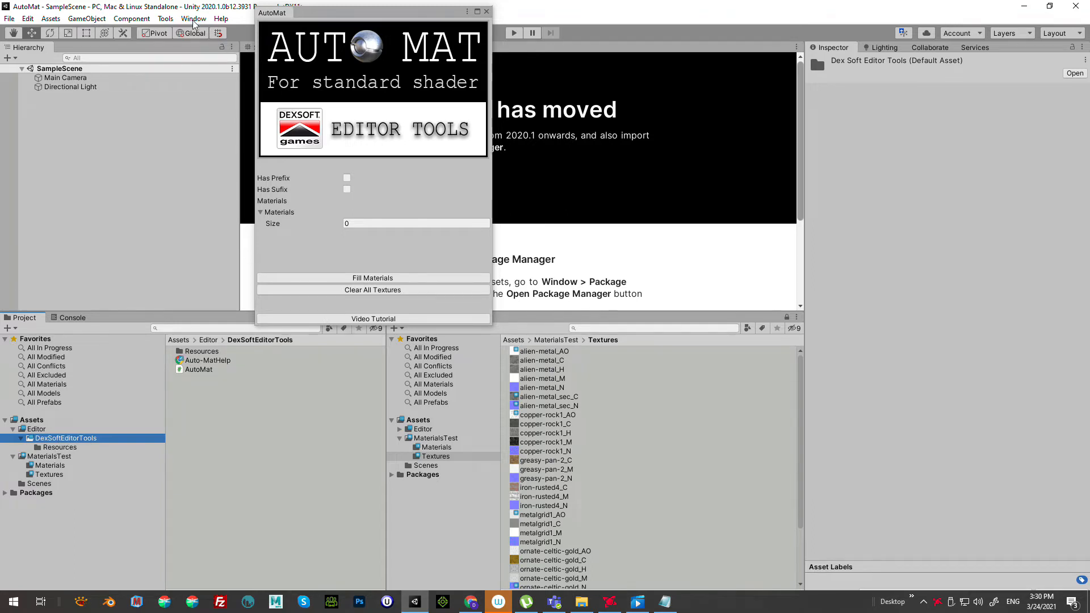
pyautogui.click(165, 19)
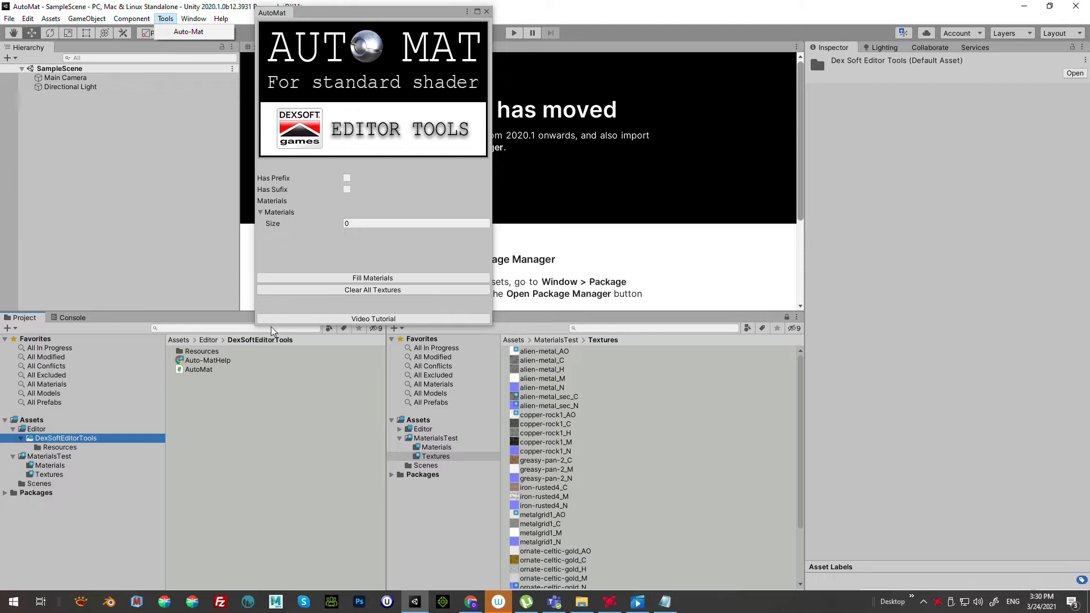
pyautogui.click(486, 11)
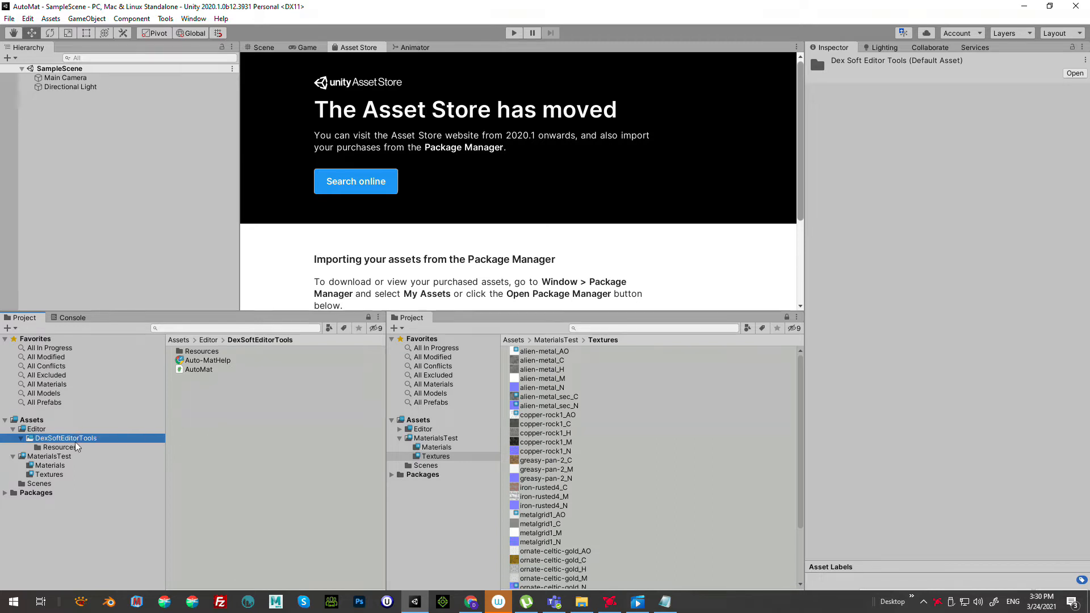
# Select the alien-metal material in MaterialsTest > Materials and examine its main and secondary map slots
pyautogui.click(55, 466)
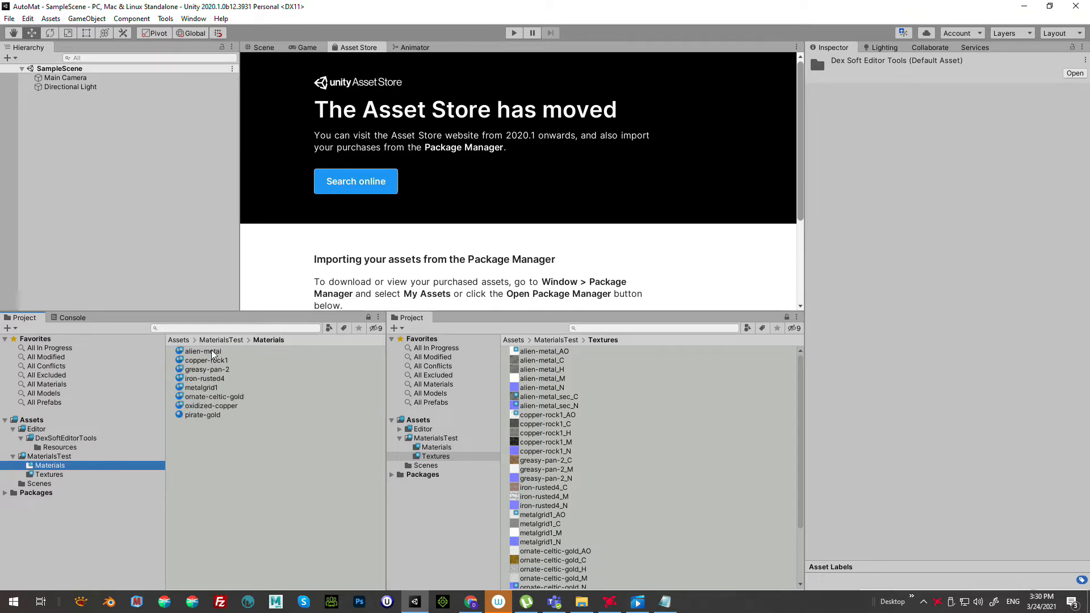
pyautogui.click(203, 352)
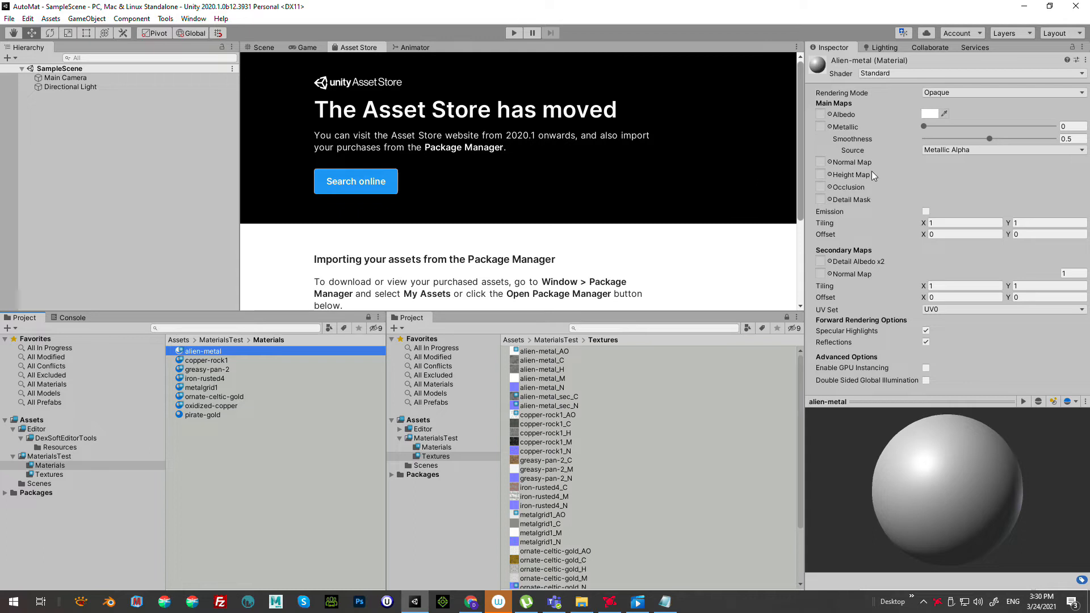
pyautogui.click(839, 253)
pyautogui.click(849, 194)
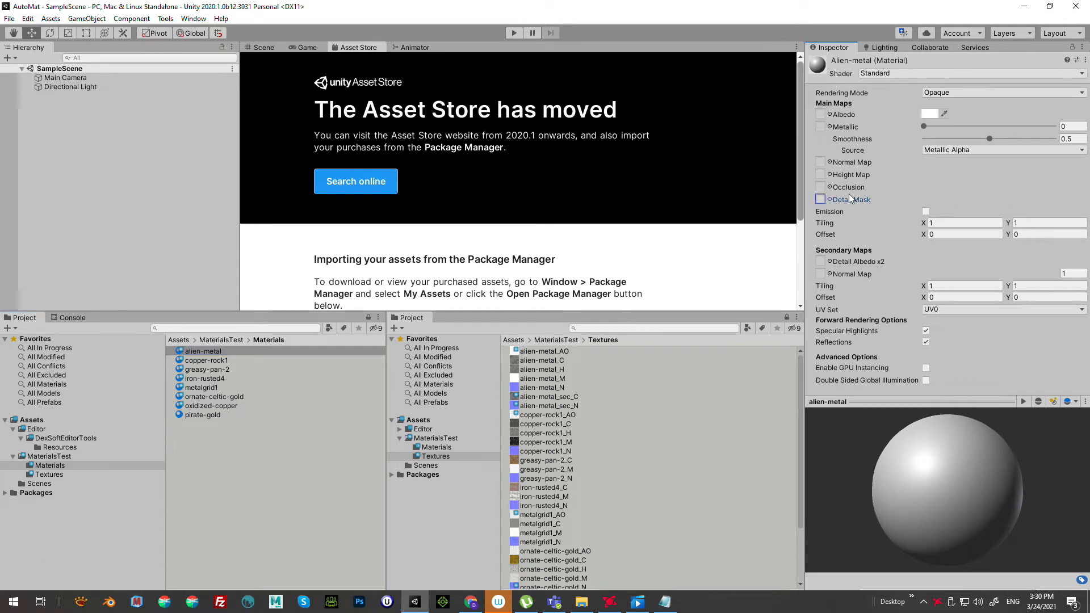
pyautogui.click(855, 183)
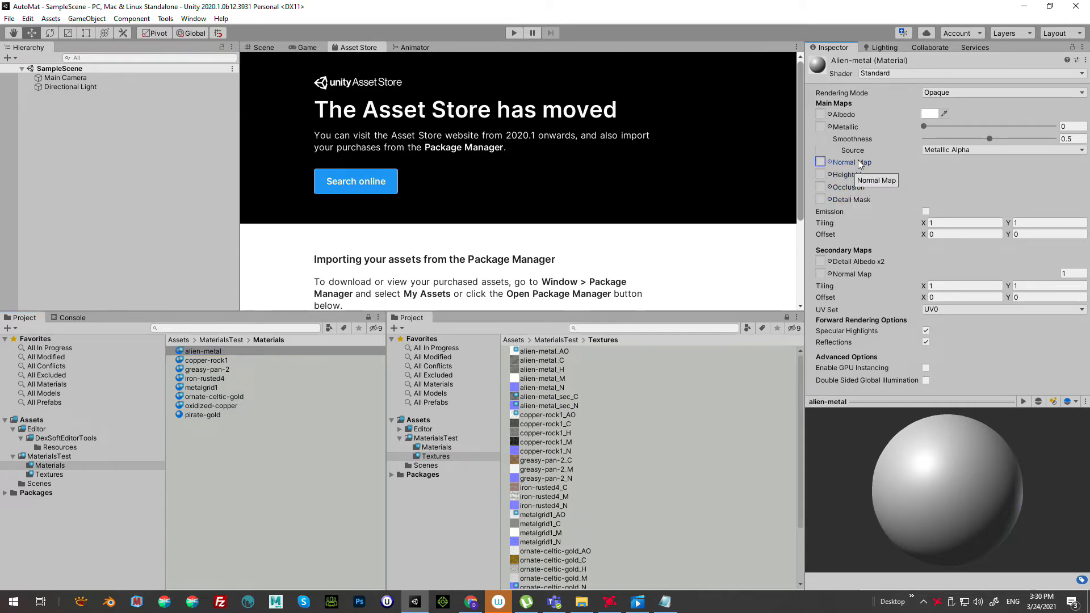
pyautogui.click(848, 126)
pyautogui.click(850, 115)
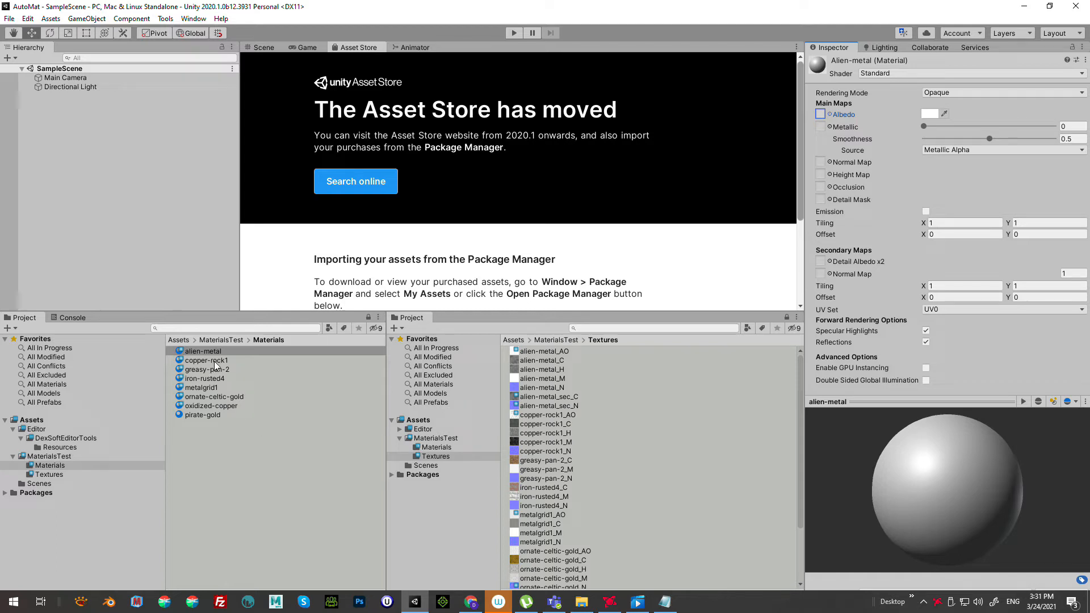
# Preview the alien-metal_C, alien-metal_H, alien-metal_M and alien-metal_N textures, returning to alien-metal_C
pyautogui.click(542, 360)
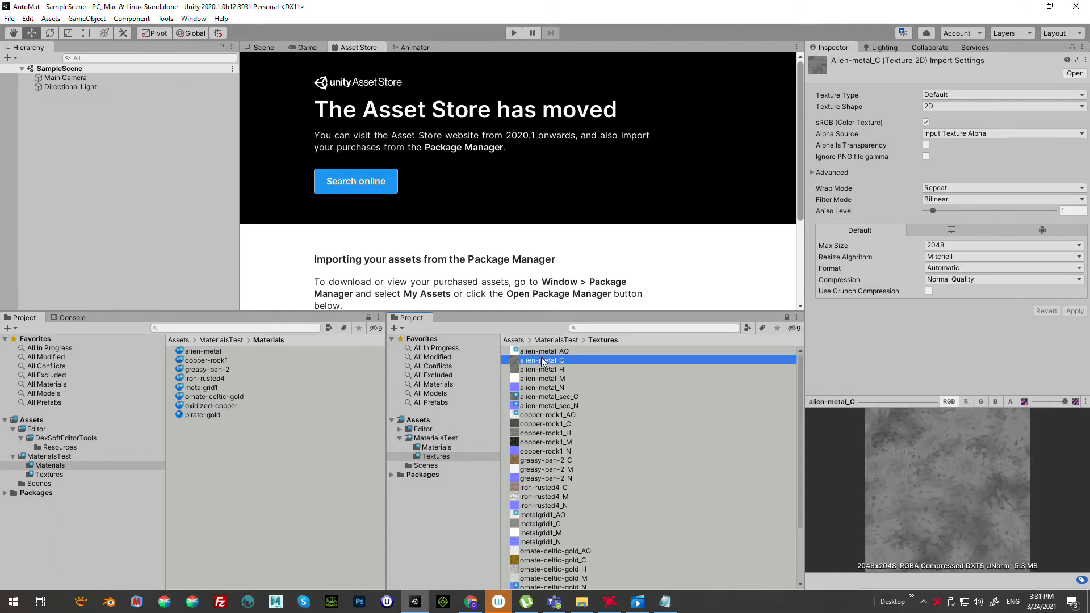
pyautogui.click(542, 370)
pyautogui.click(540, 378)
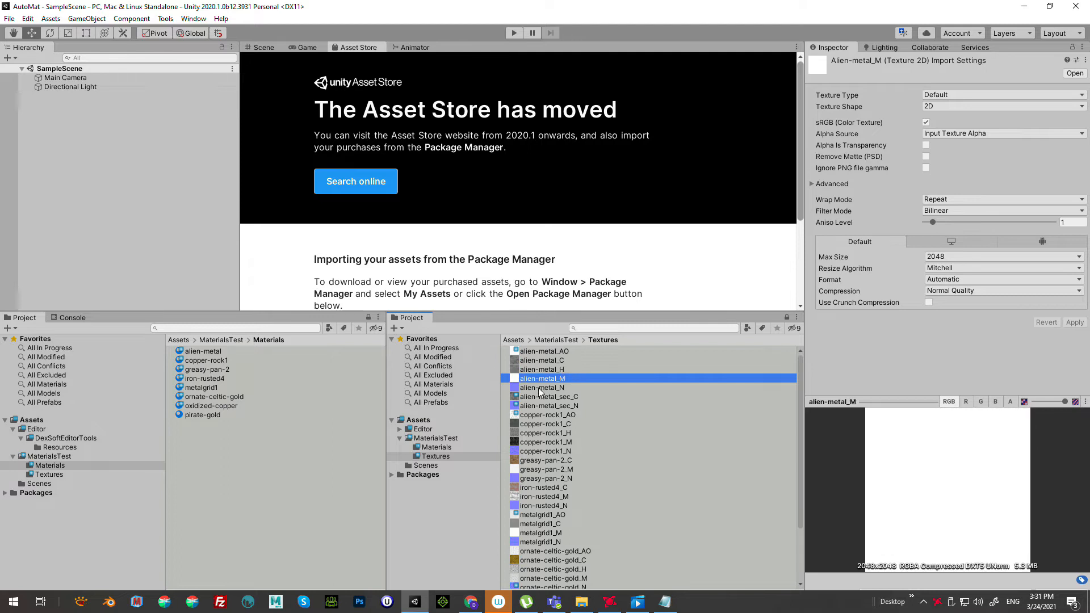
pyautogui.click(539, 387)
pyautogui.click(564, 360)
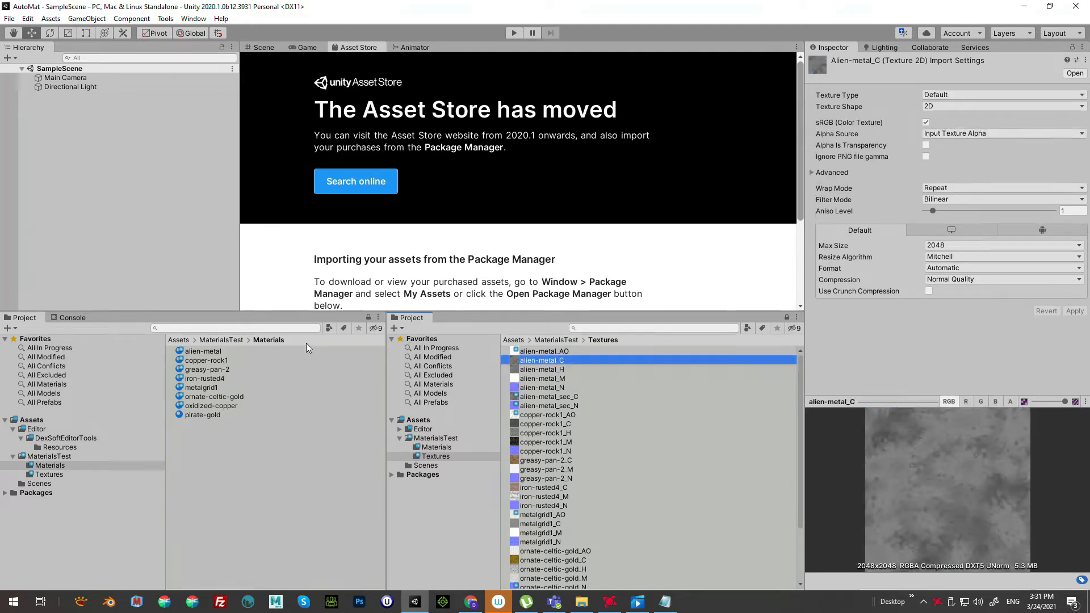
# Compare the alien-metal material's name with the names of its _C, _H, _M, _N and _sec_C textures
pyautogui.click(220, 349)
pyautogui.moveTo(537, 362); pyautogui.dragTo(537, 364)
pyautogui.click(204, 350)
pyautogui.click(548, 369)
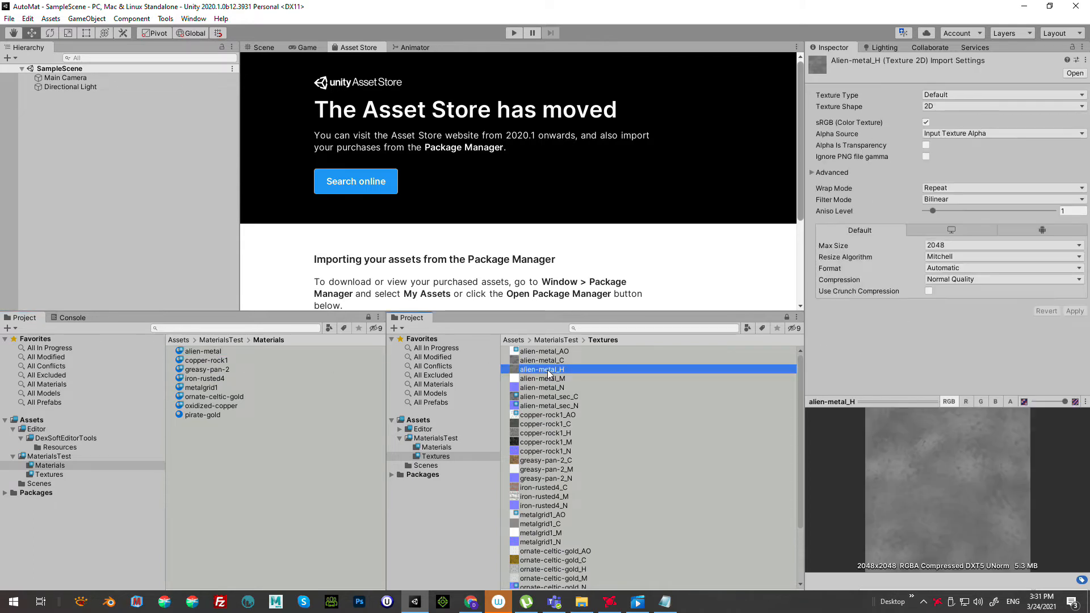
pyautogui.click(546, 378)
pyautogui.click(545, 387)
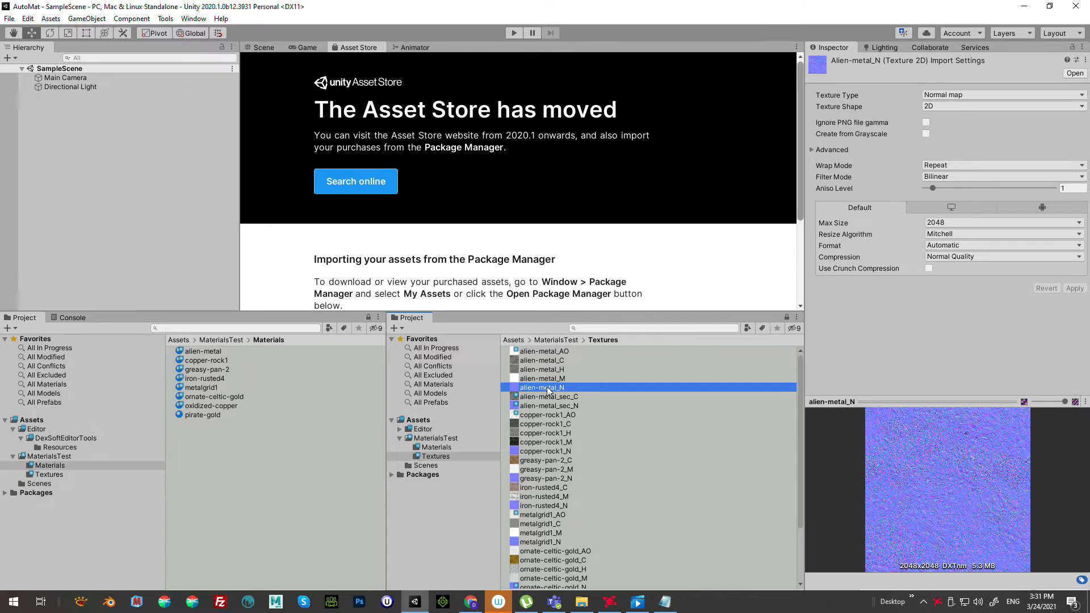
pyautogui.click(546, 397)
pyautogui.click(547, 379)
pyautogui.click(546, 369)
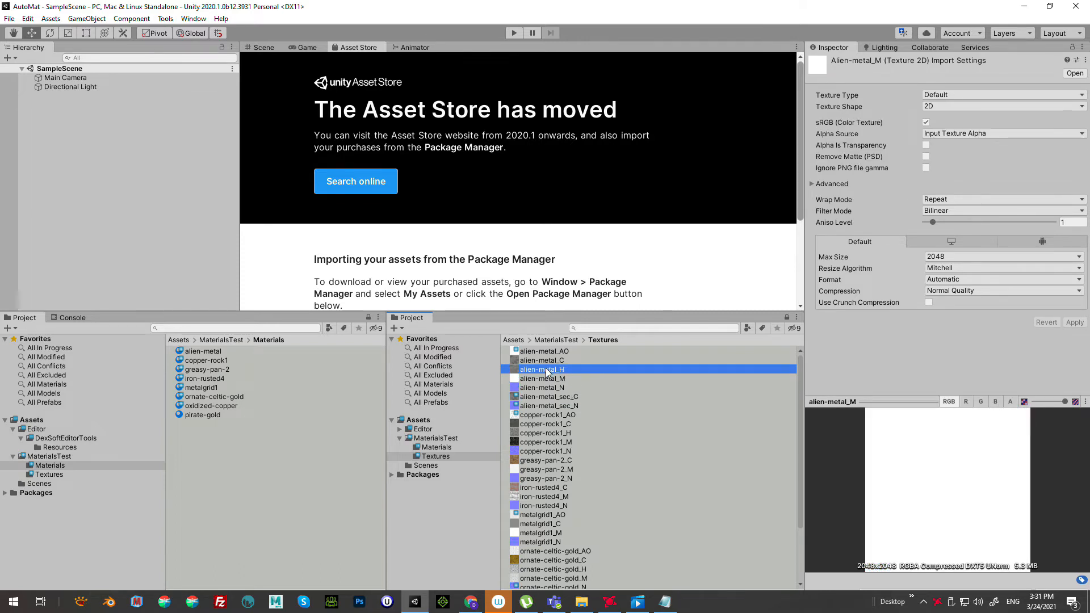
# Examine the suffixes of the alien-metal textures from alien-metal_AO through alien-metal_sec_N
pyautogui.click(546, 352)
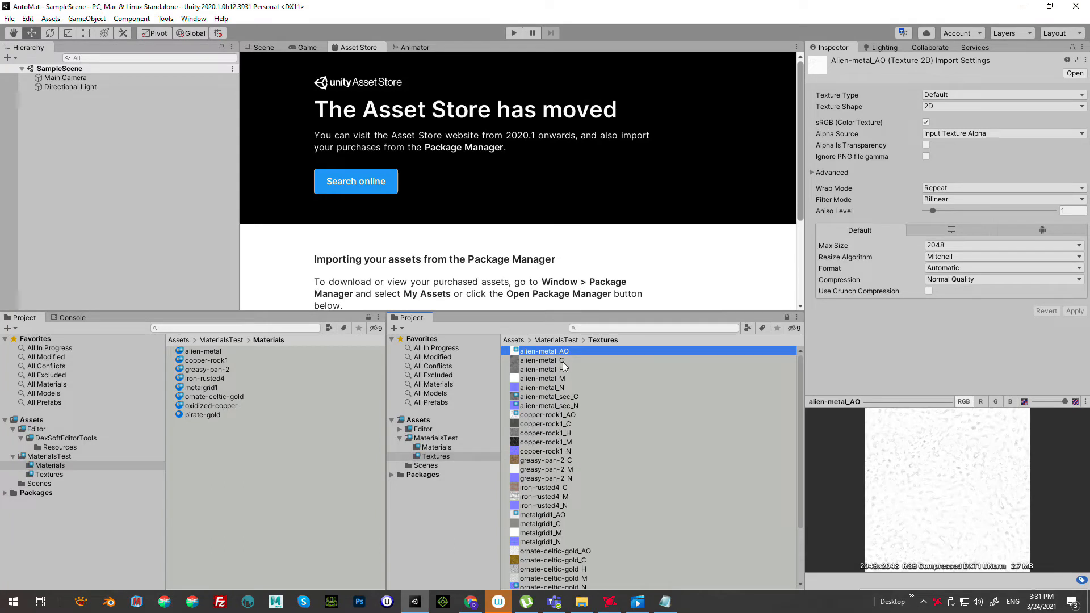
pyautogui.click(563, 363)
pyautogui.click(564, 378)
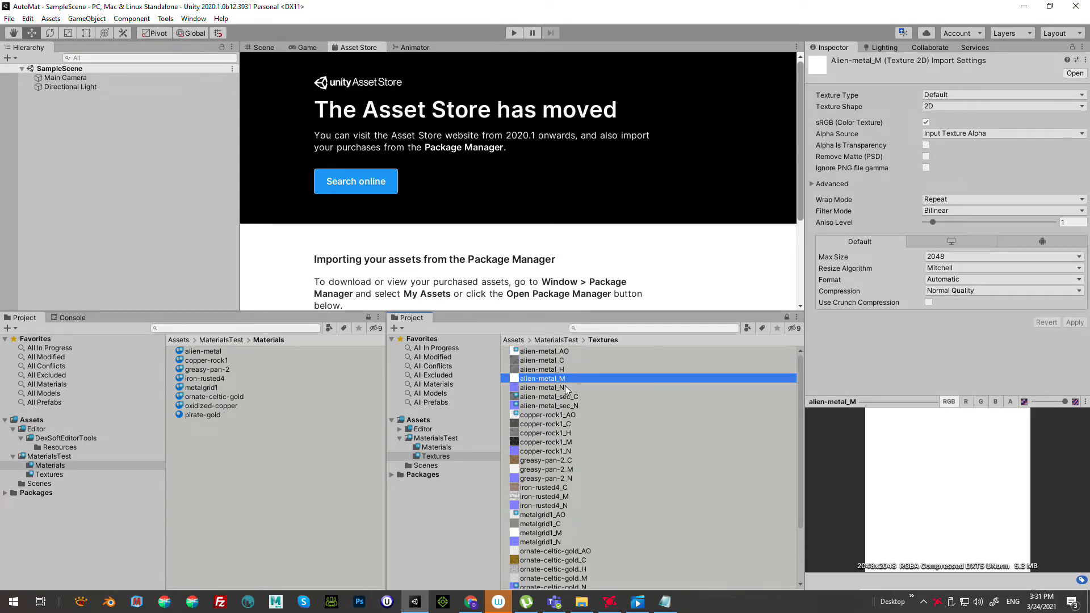
pyautogui.click(565, 388)
pyautogui.click(565, 397)
pyautogui.click(567, 406)
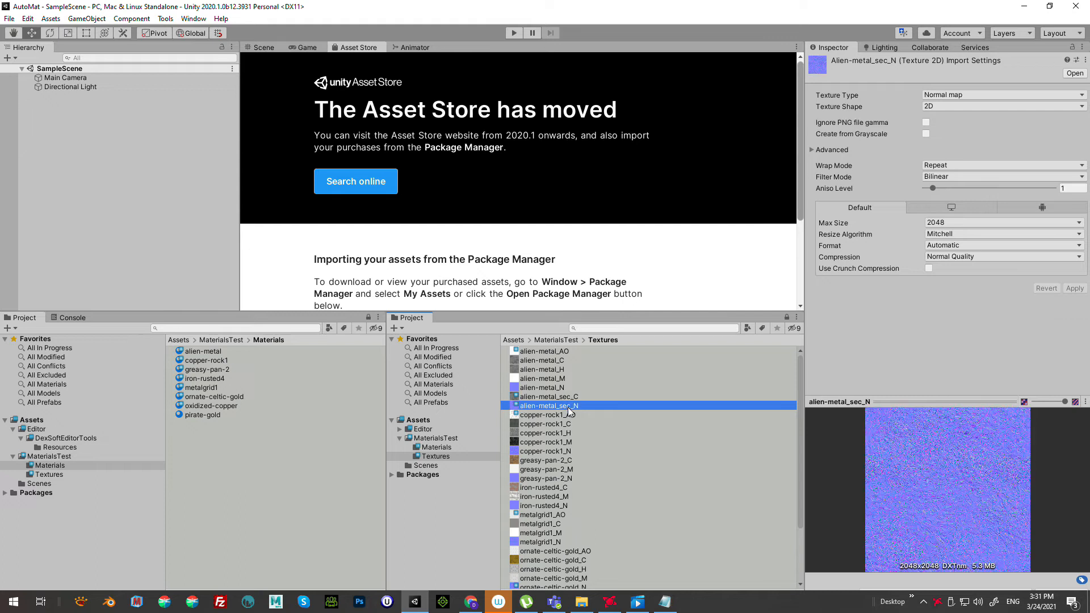
# Compare the color textures alien-metal_C, copper-rock1_C, greasy-pan-2_C and iron-rusted4_C
pyautogui.click(549, 360)
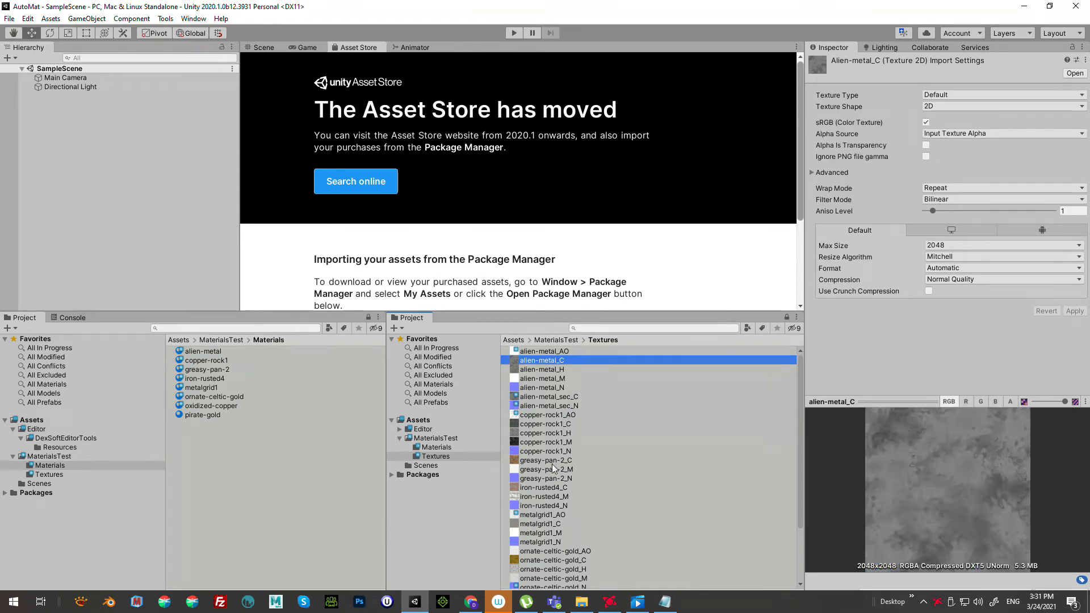
pyautogui.click(558, 424)
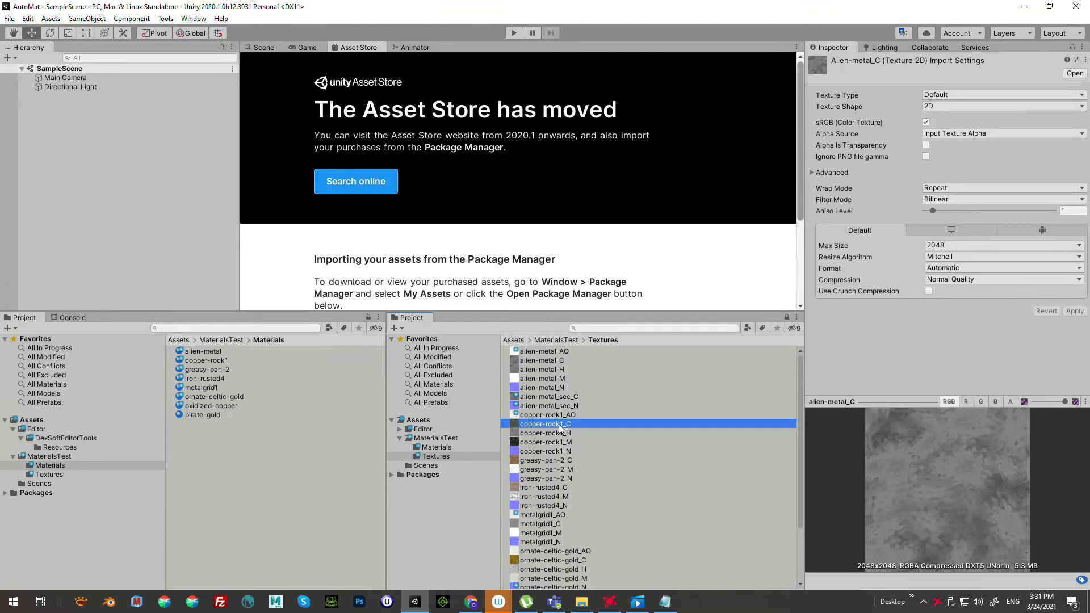
pyautogui.click(555, 461)
pyautogui.click(551, 489)
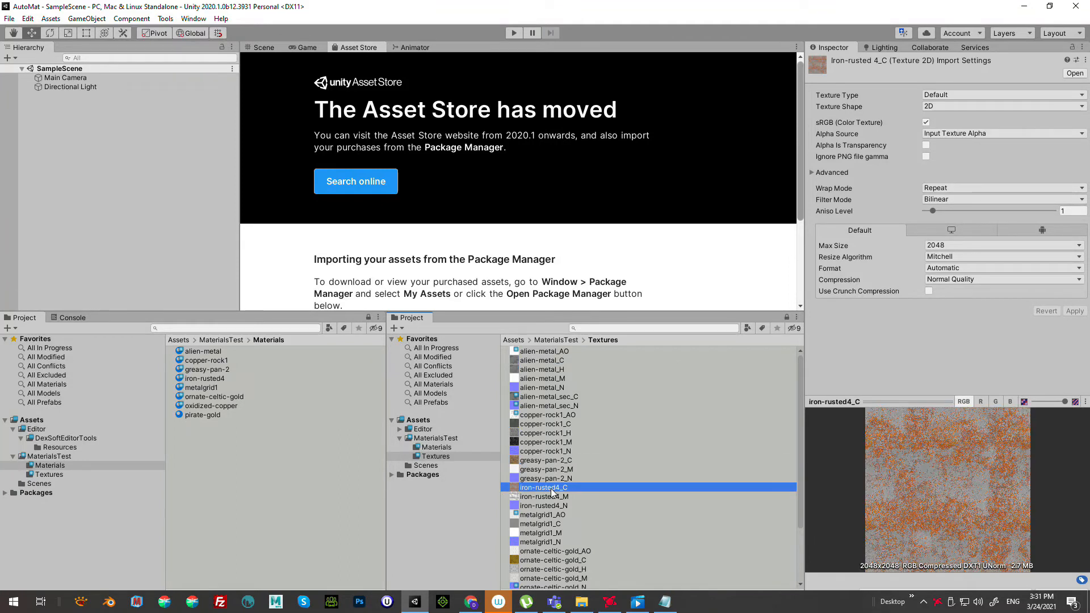
# Compare the normal map textures alien-metal_N, copper-rock1_N and greasy-pan-2_N, leaving their names as they are
pyautogui.click(553, 388)
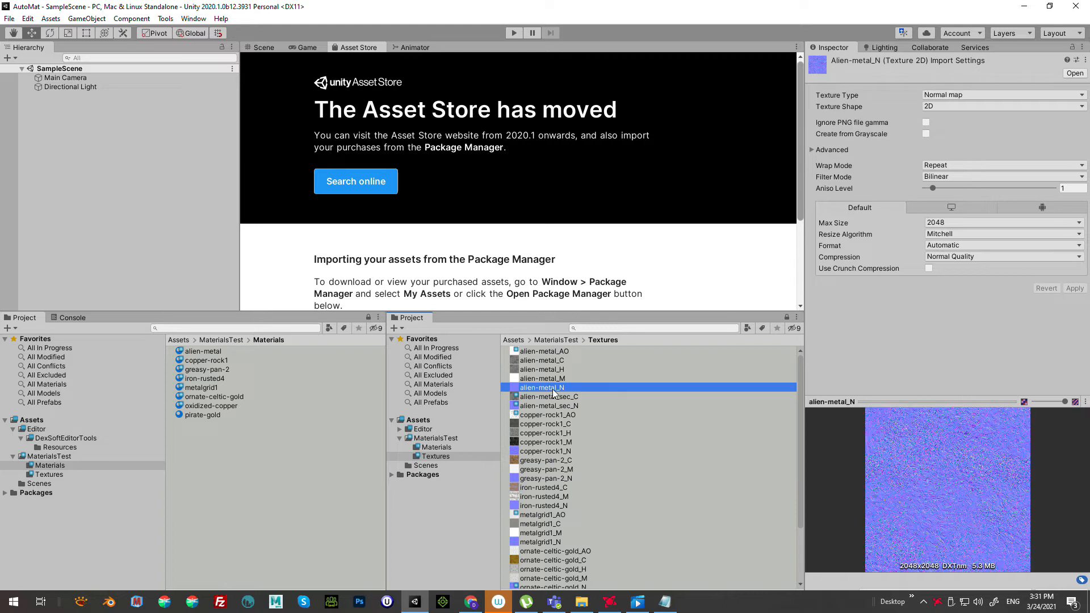
pyautogui.click(554, 451)
pyautogui.click(560, 452)
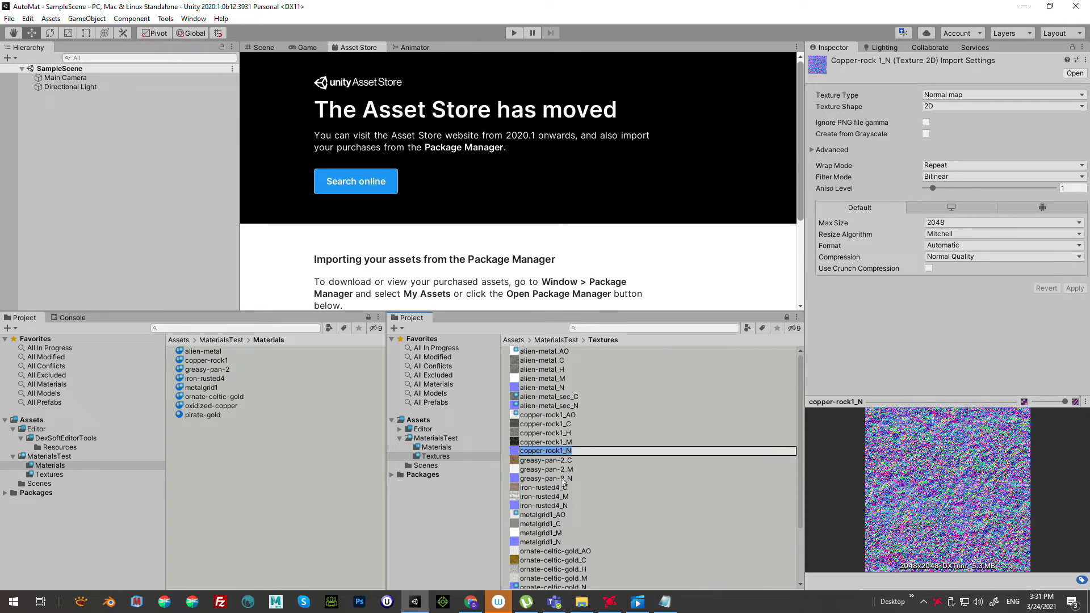
pyautogui.press('Escape')
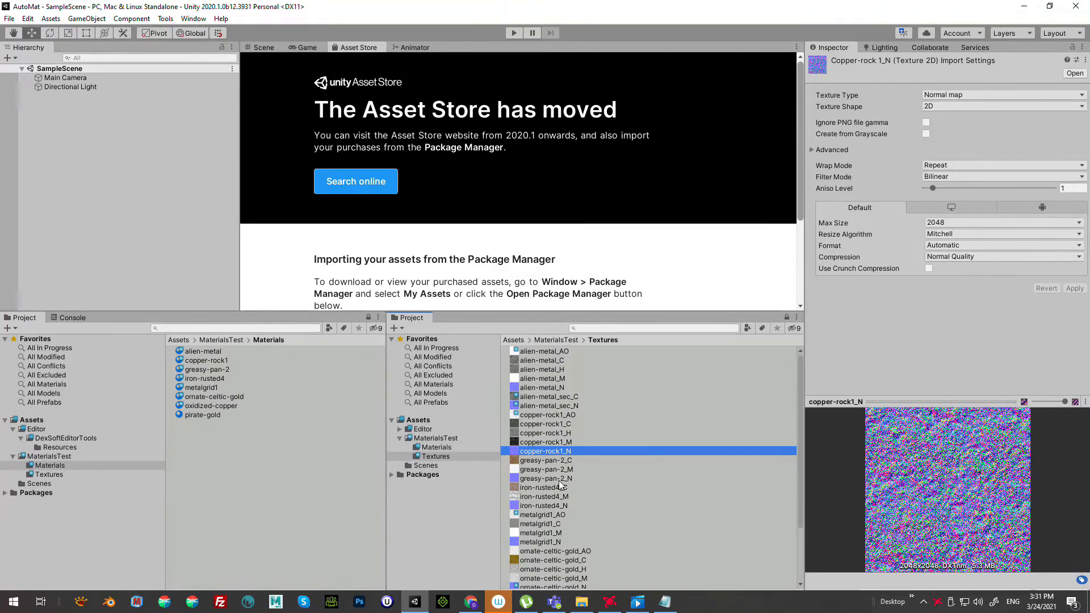
pyautogui.click(559, 478)
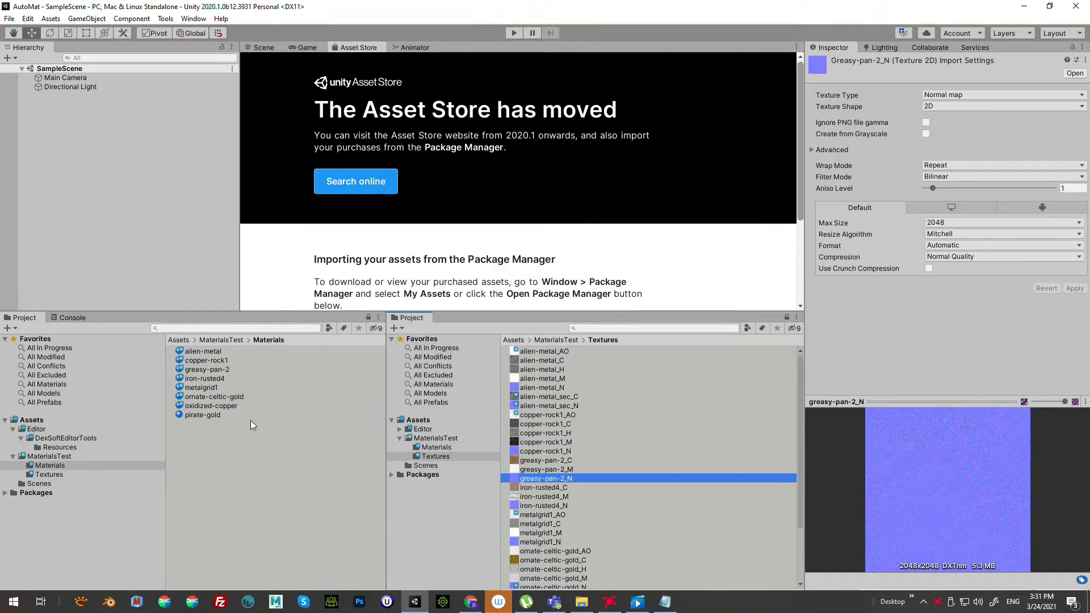
# Open the Auto-Mat tool and add all eight materials, alien-metal through pirate-gold, to its Materials list
pyautogui.click(168, 19)
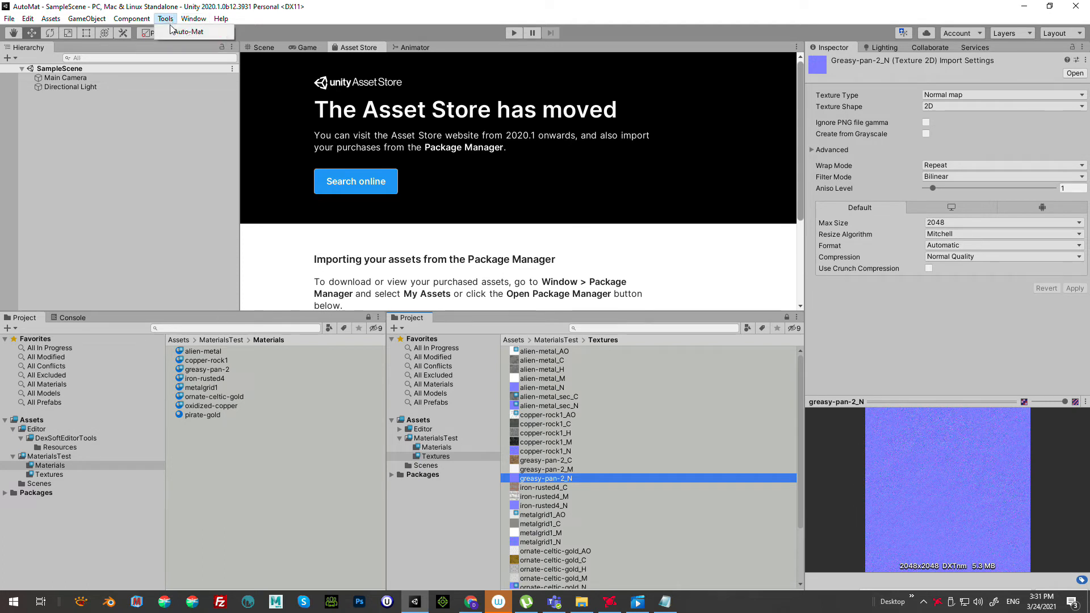
pyautogui.click(185, 32)
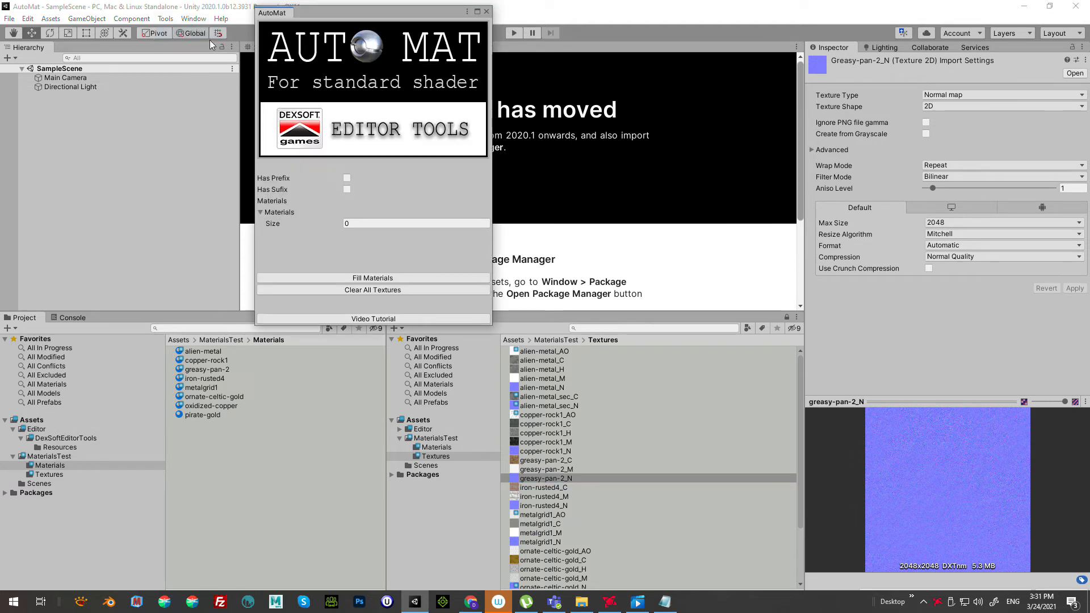
pyautogui.click(213, 353)
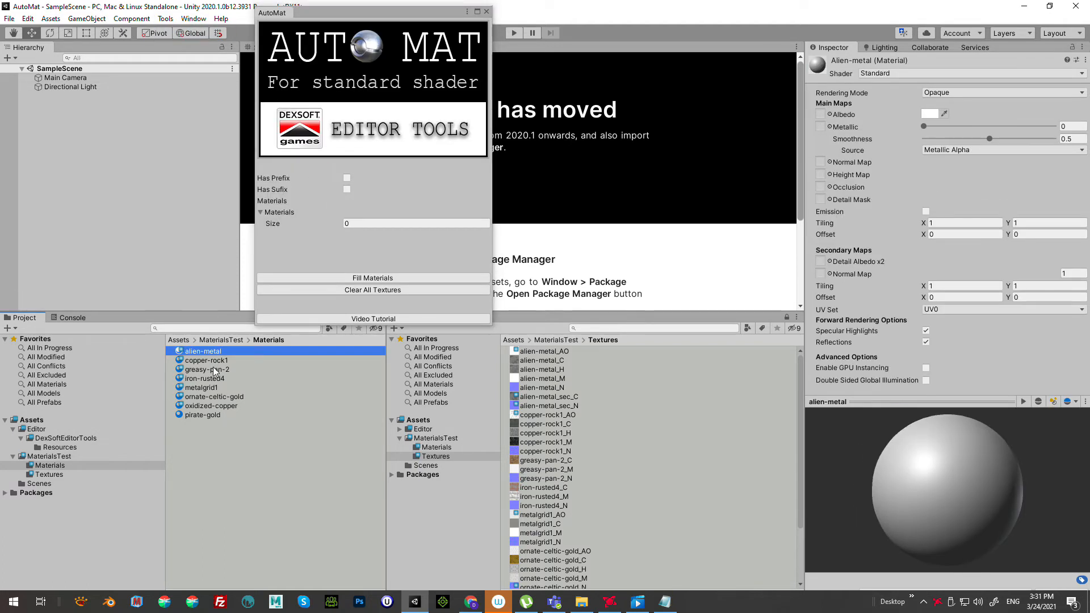
pyautogui.keyDown('shift'); pyautogui.click(202, 415); pyautogui.keyUp('shift')
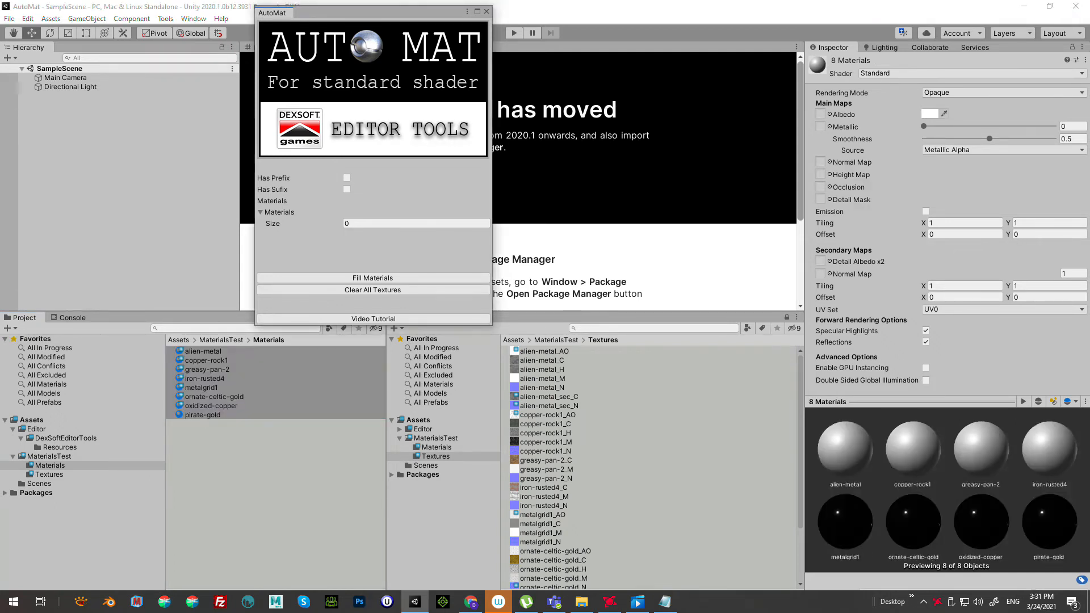
pyautogui.click(328, 278)
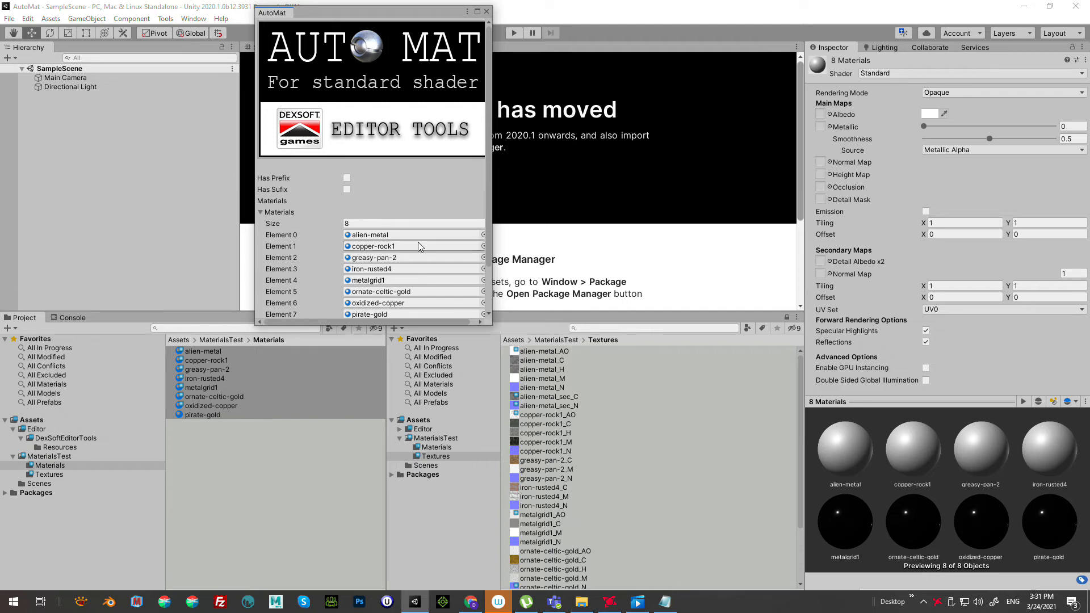
# Enable Has Sufix and set the suffixes to _C for albedo, _M for metallic, _N for normal, _H for height and _AO for occlusion
pyautogui.click(346, 189)
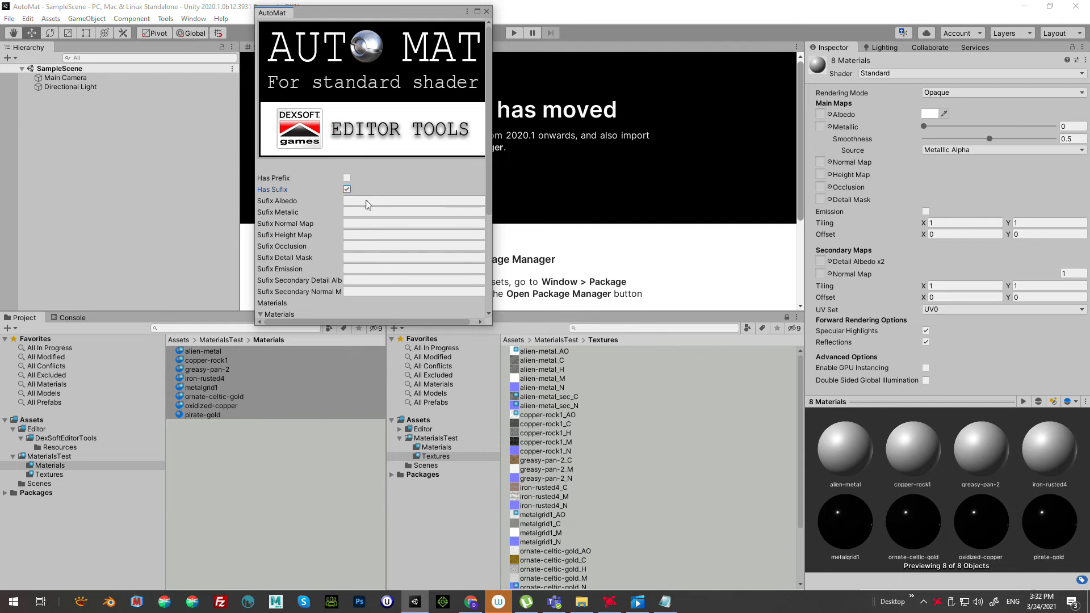
pyautogui.click(374, 200)
pyautogui.write('_C')
pyautogui.press('Tab')
pyautogui.press('Tab')
pyautogui.write('_')
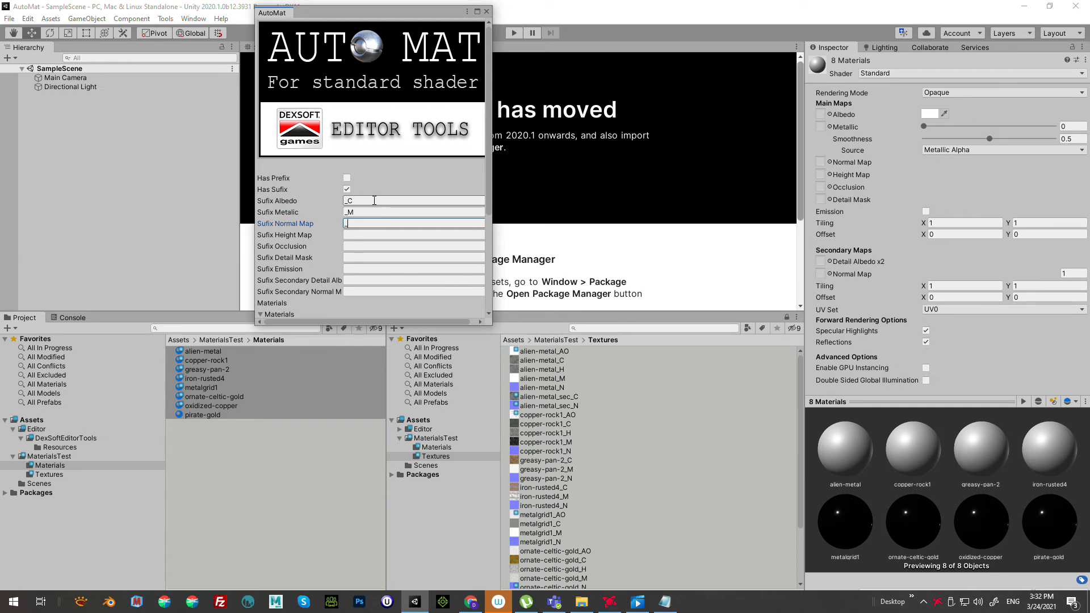
pyautogui.press('Tab')
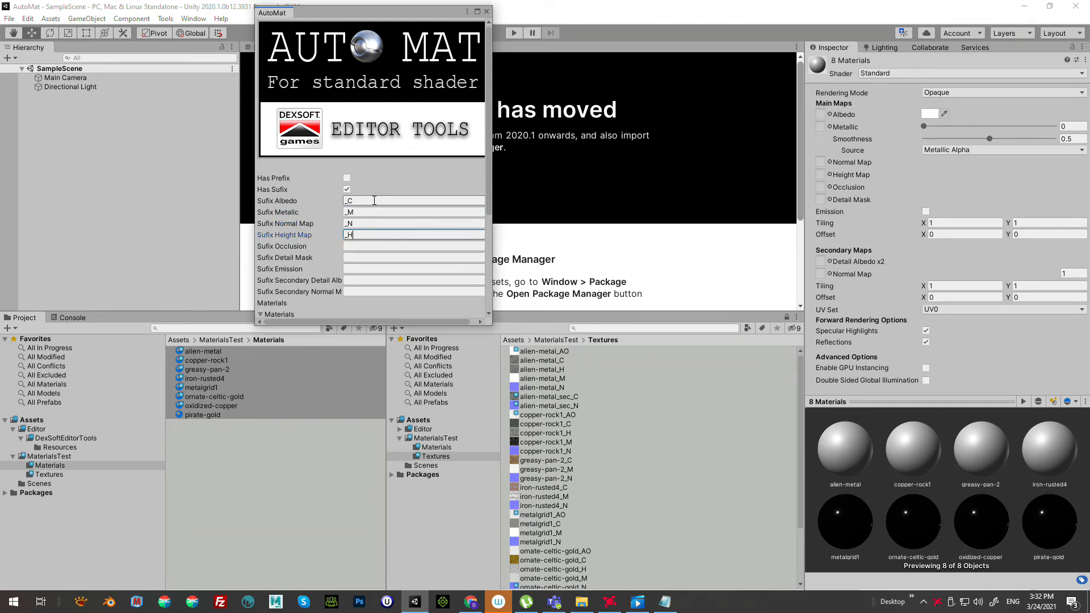
pyautogui.press('Tab')
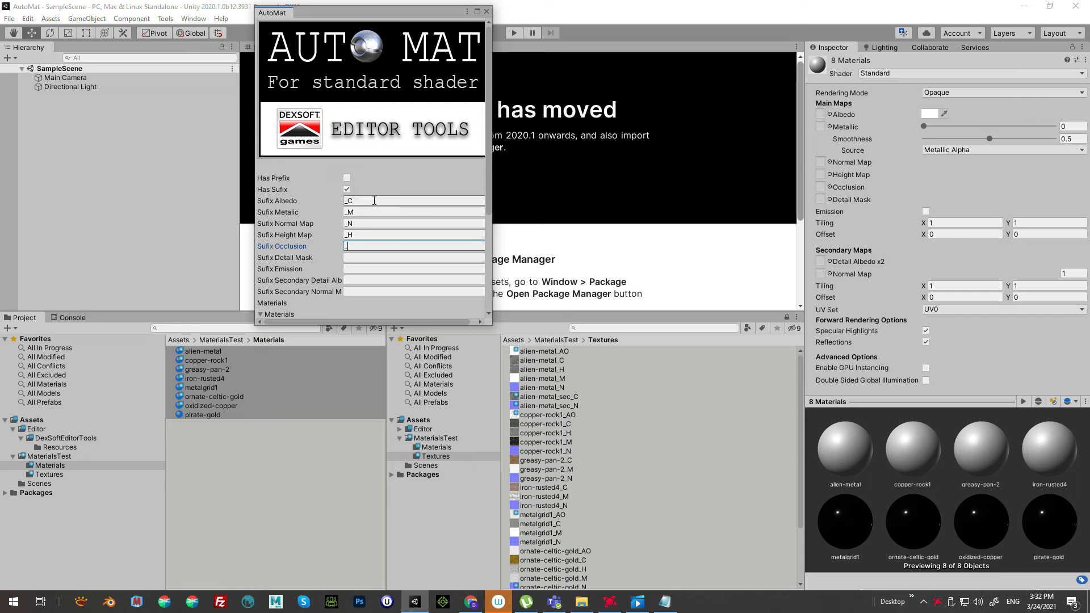
pyautogui.press('Tab')
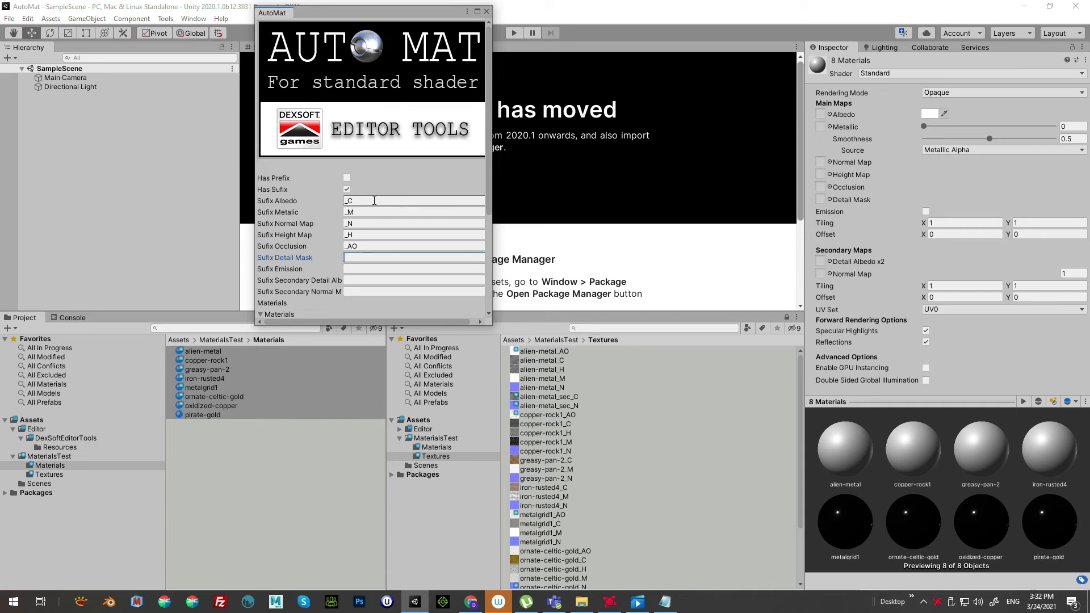
# Skip the detail mask and emission suffixes, and set the secondary detail albedo suffix to _sec_C and the secondary normal map suffix to _sec_N
pyautogui.press('Tab')
pyautogui.press('Tab')
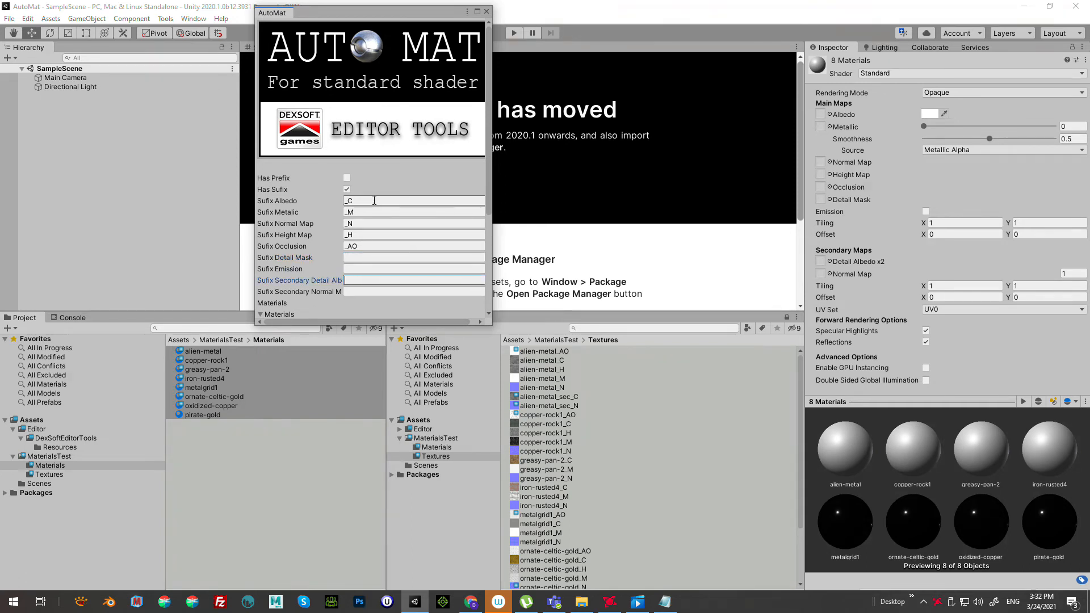
pyautogui.write('_sec_C')
pyautogui.press('Tab')
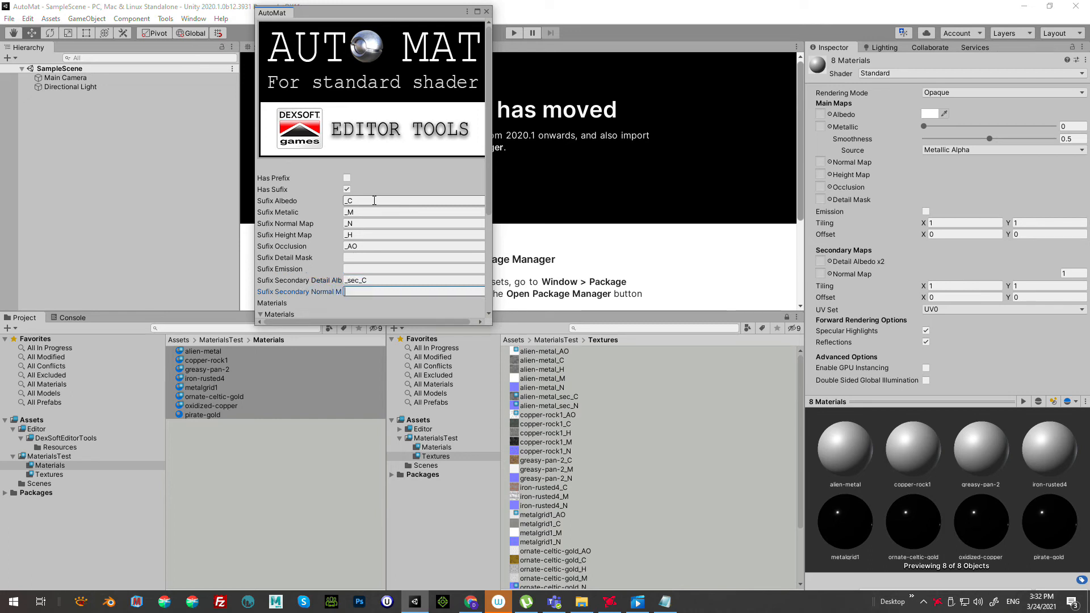
pyautogui.write('_sec_N')
# Fill the eight listed materials with their matching textures
pyautogui.scroll(-2, 332, 206)
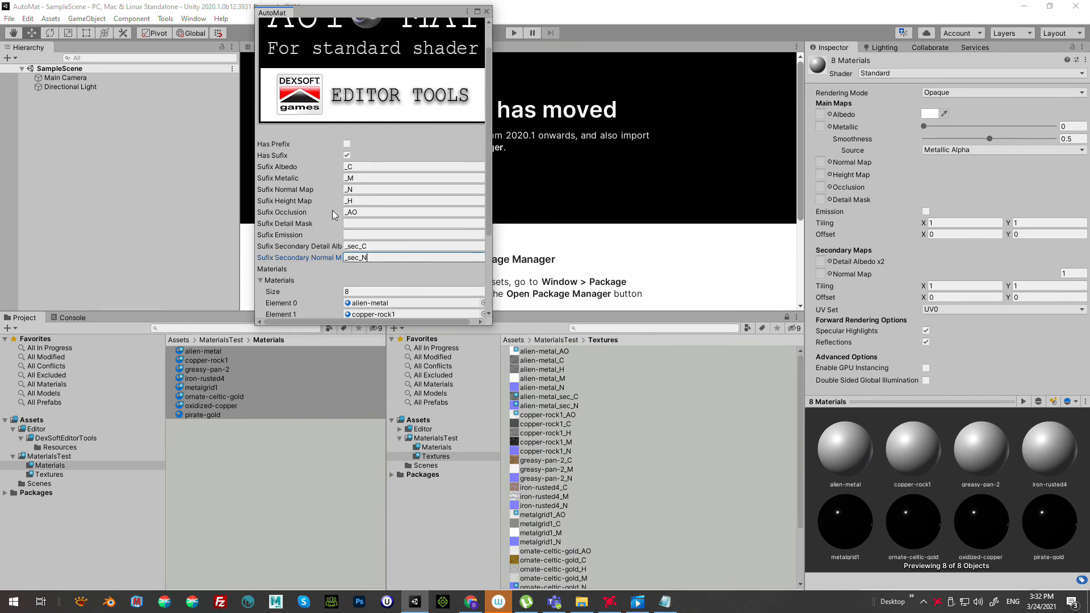
pyautogui.scroll(-3, 332, 211)
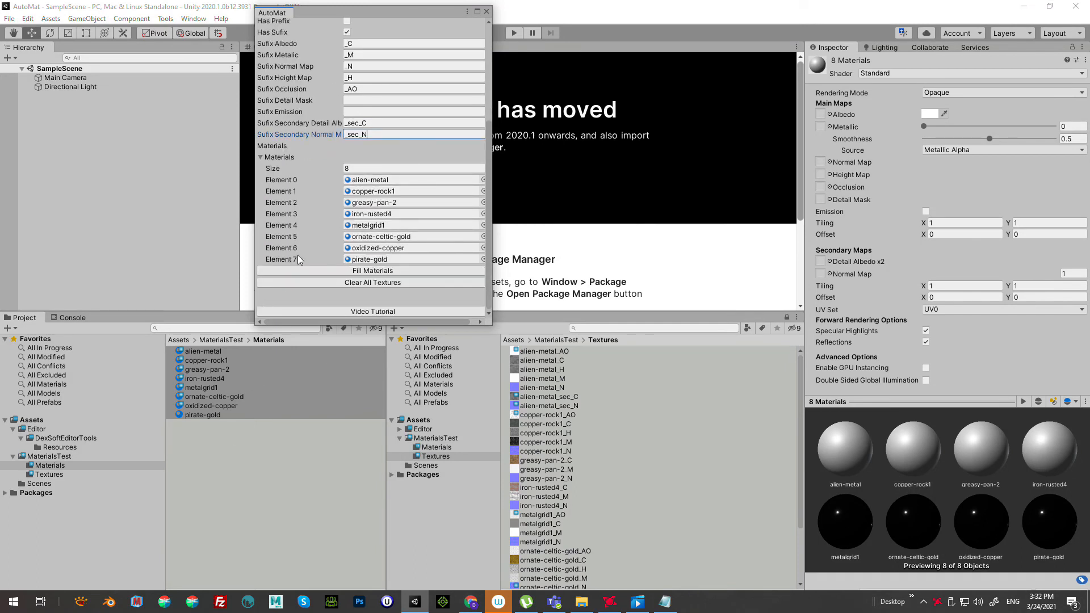
pyautogui.click(373, 272)
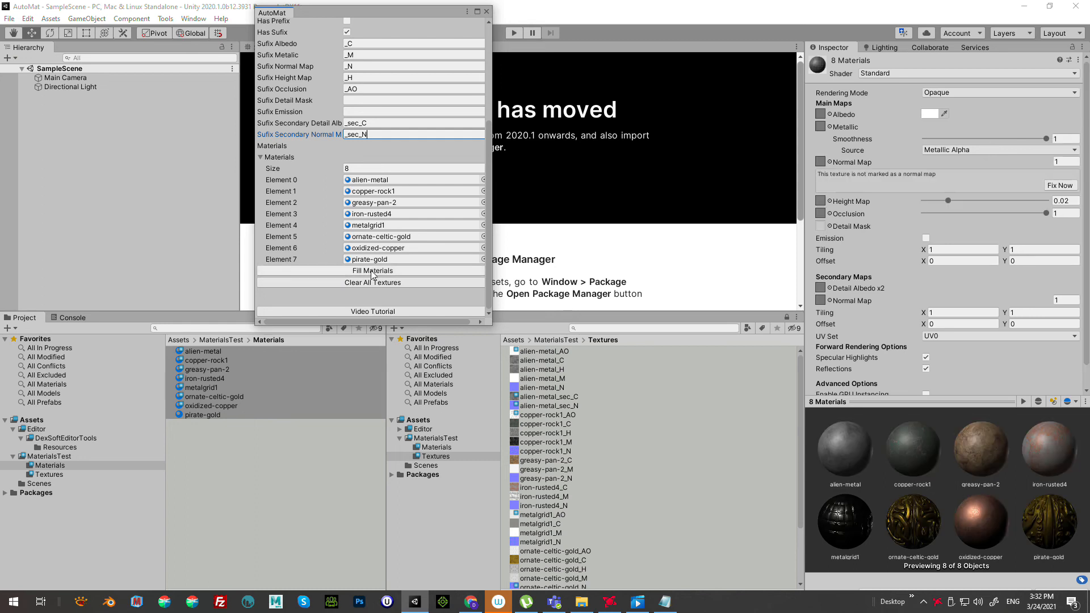
# Inspect the texture slots of the alien-metal, copper-rock1, greasy-pan-2 and ornate-celtic-gold materials
pyautogui.click(207, 353)
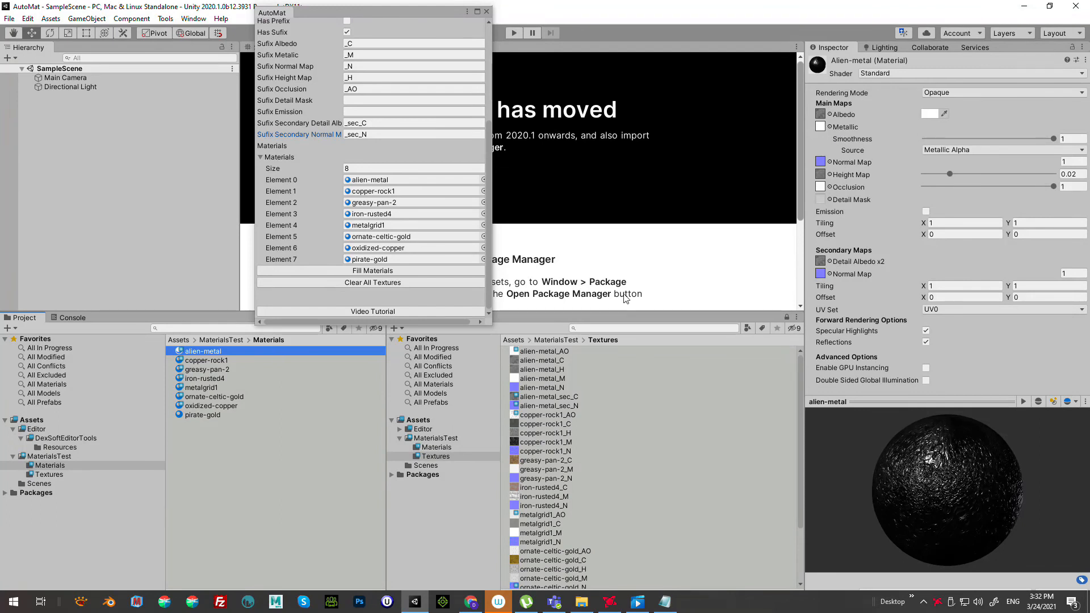
pyautogui.click(207, 360)
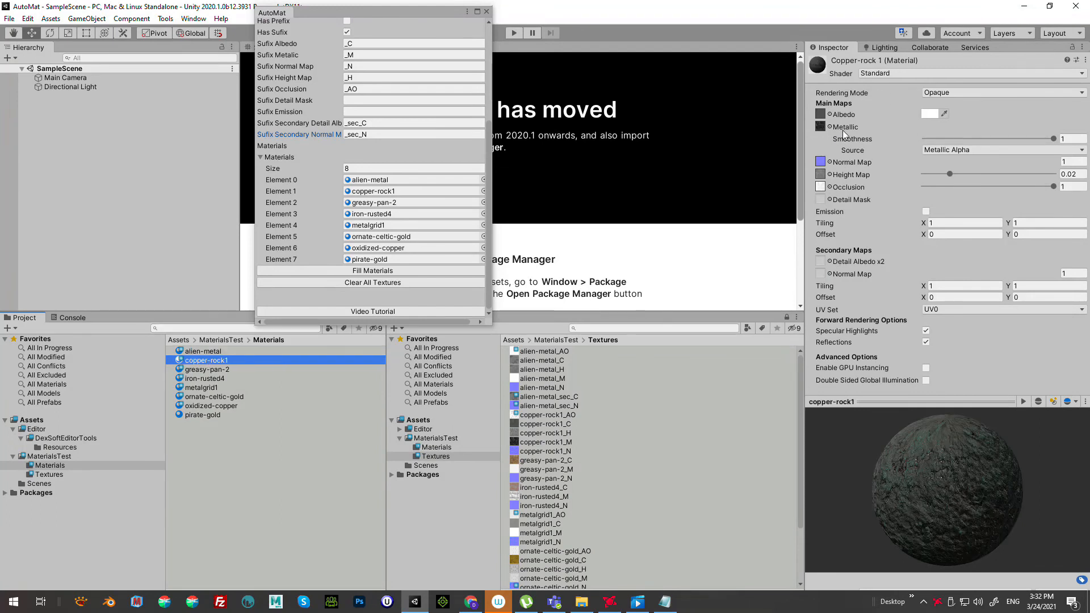
pyautogui.click(211, 370)
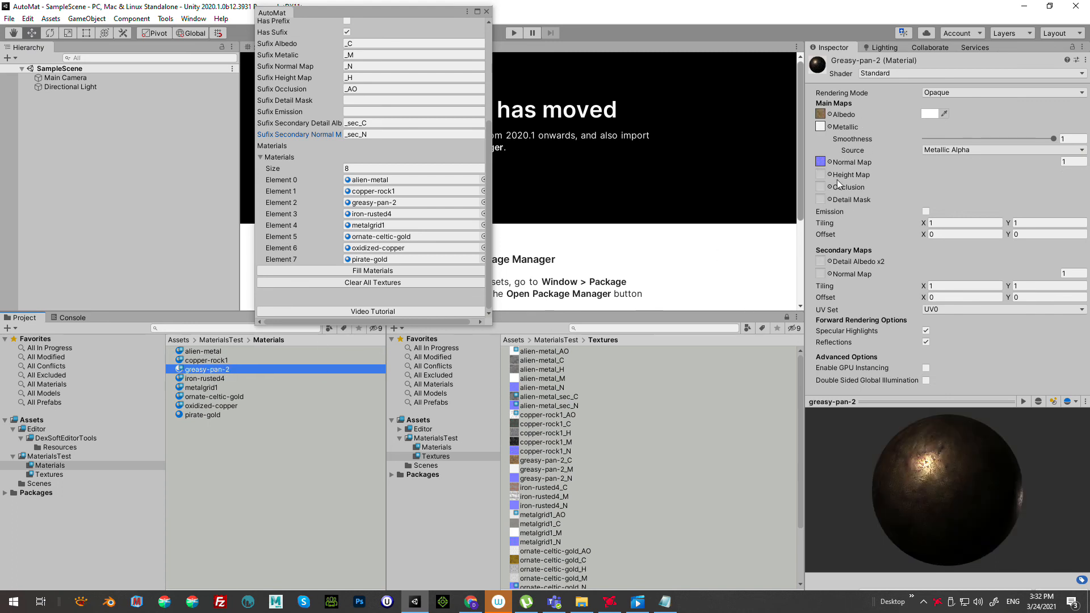
pyautogui.click(218, 398)
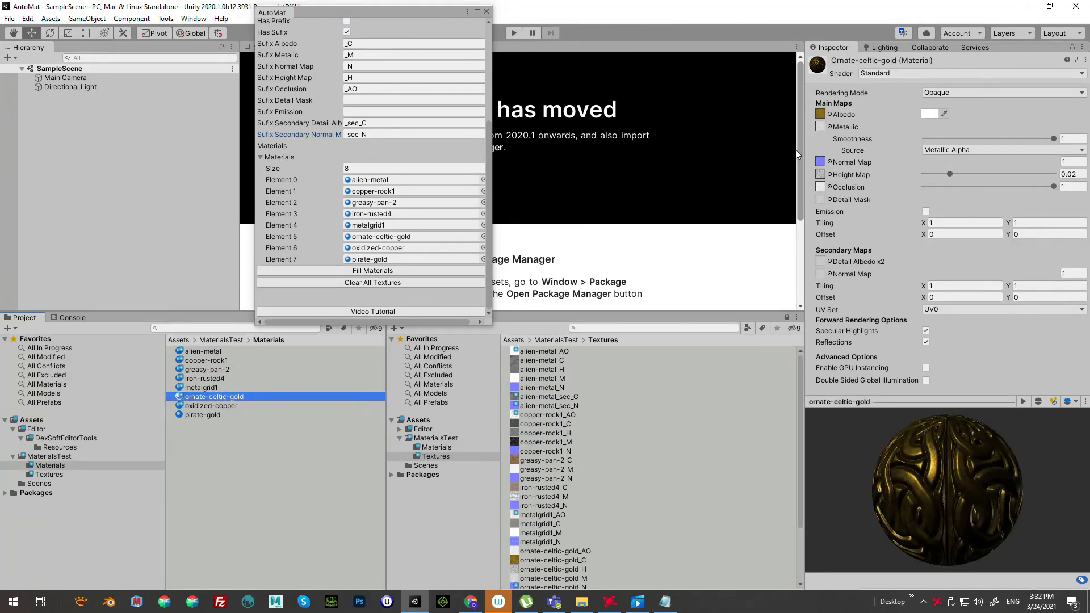
# Clear all textures from the listed materials and check materials such as alien-metal, copper-rock1, iron-rusted4, oxidized-copper and pirate-gold
pyautogui.click(388, 289)
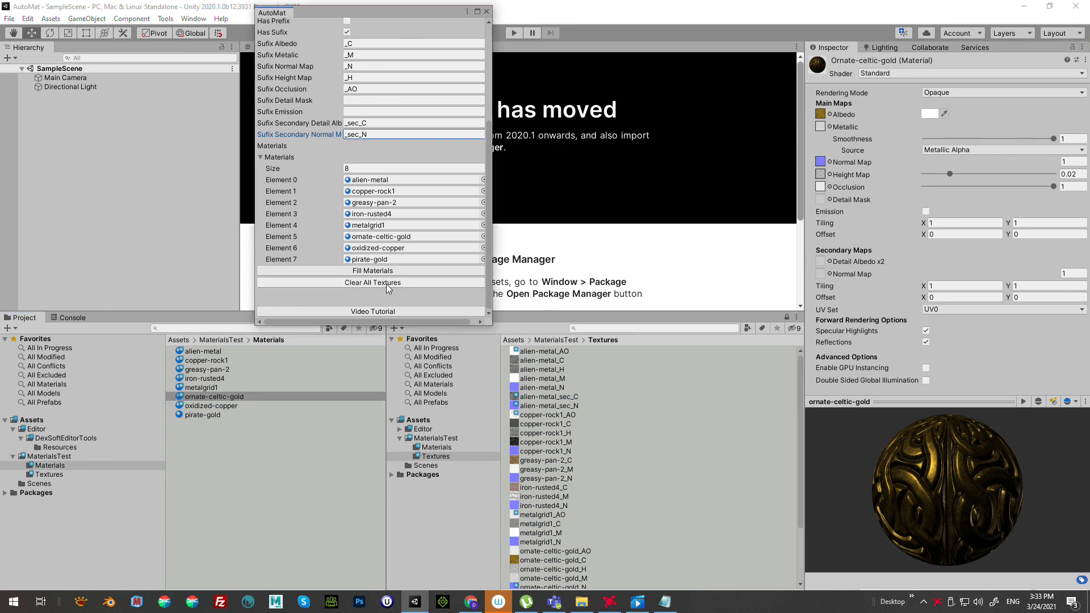
pyautogui.click(217, 351)
pyautogui.click(216, 361)
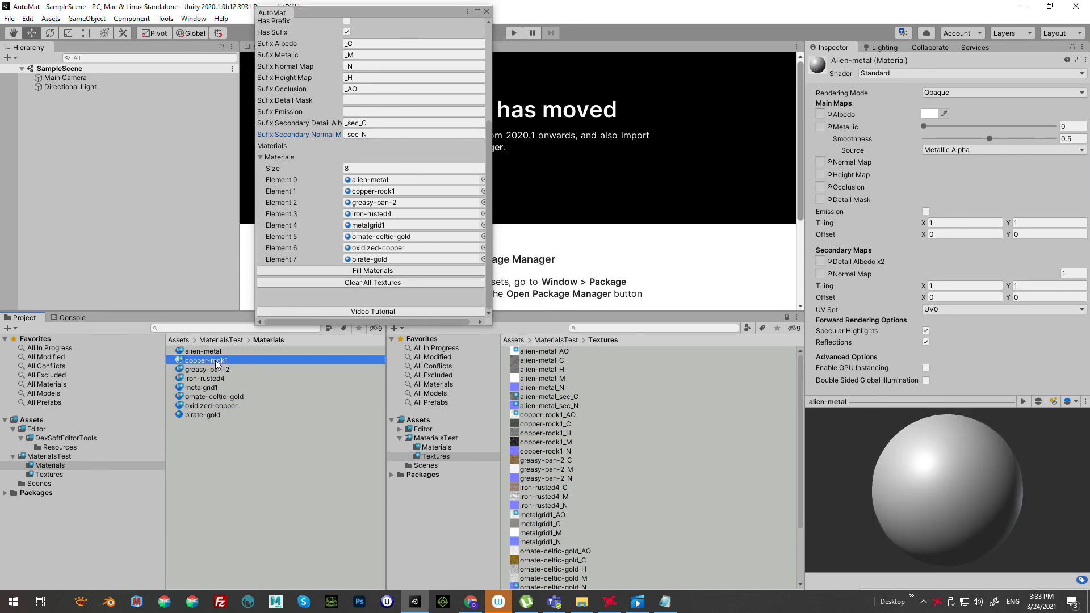
pyautogui.click(216, 378)
pyautogui.click(211, 405)
pyautogui.click(209, 415)
pyautogui.click(212, 351)
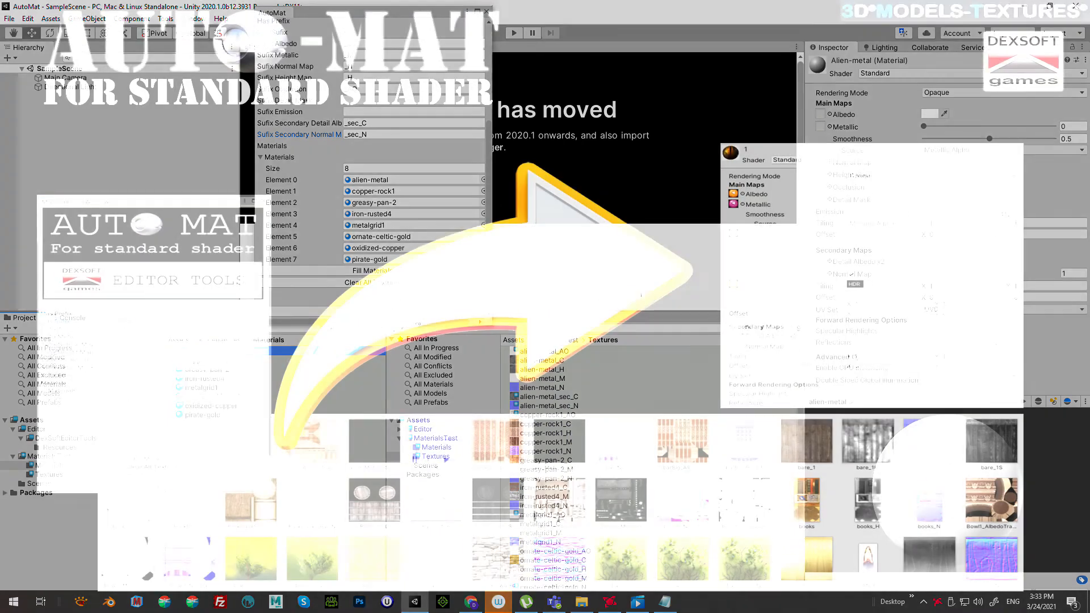